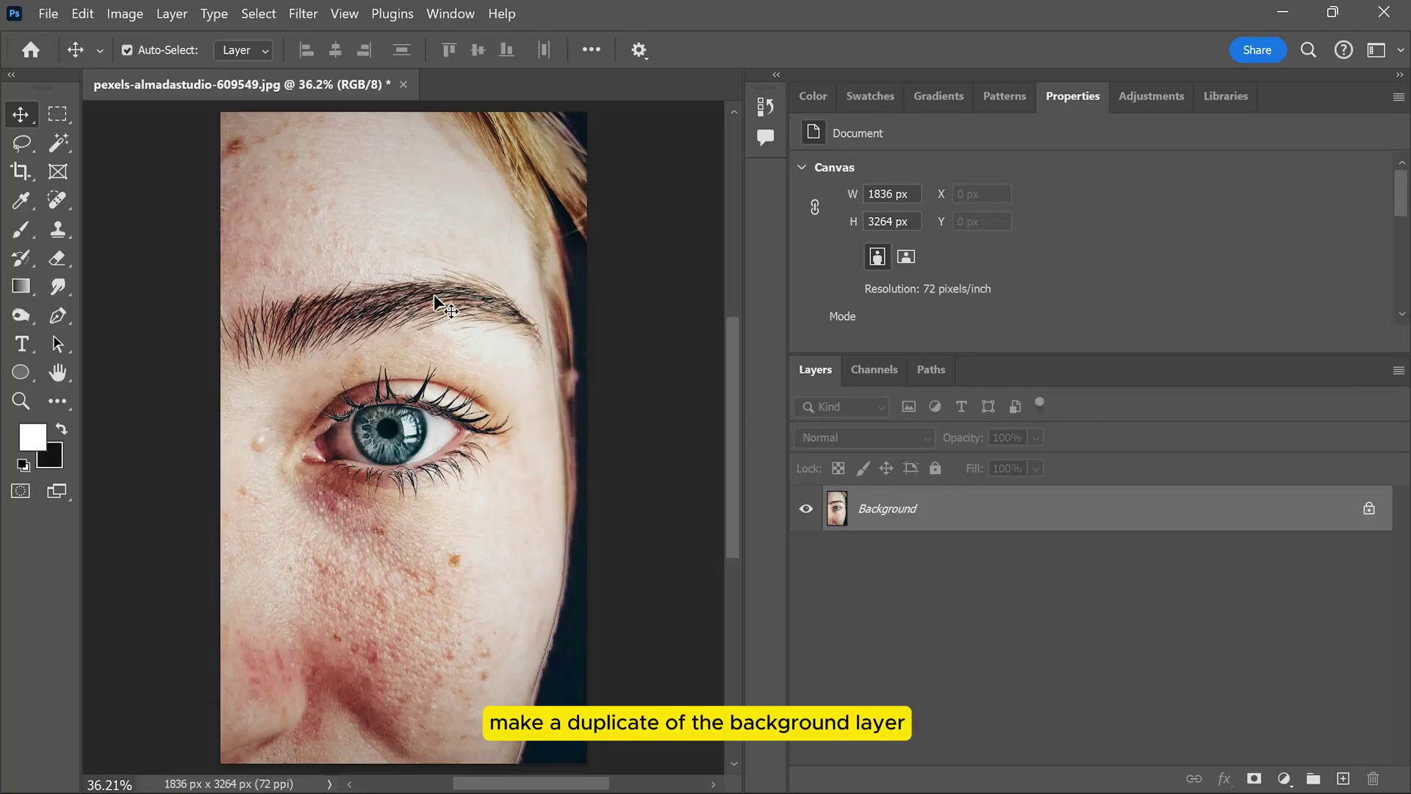
- Duplicate the Background layer and switch to the Spot Healing Brush Tool
drag(1036, 519, 1341, 778)
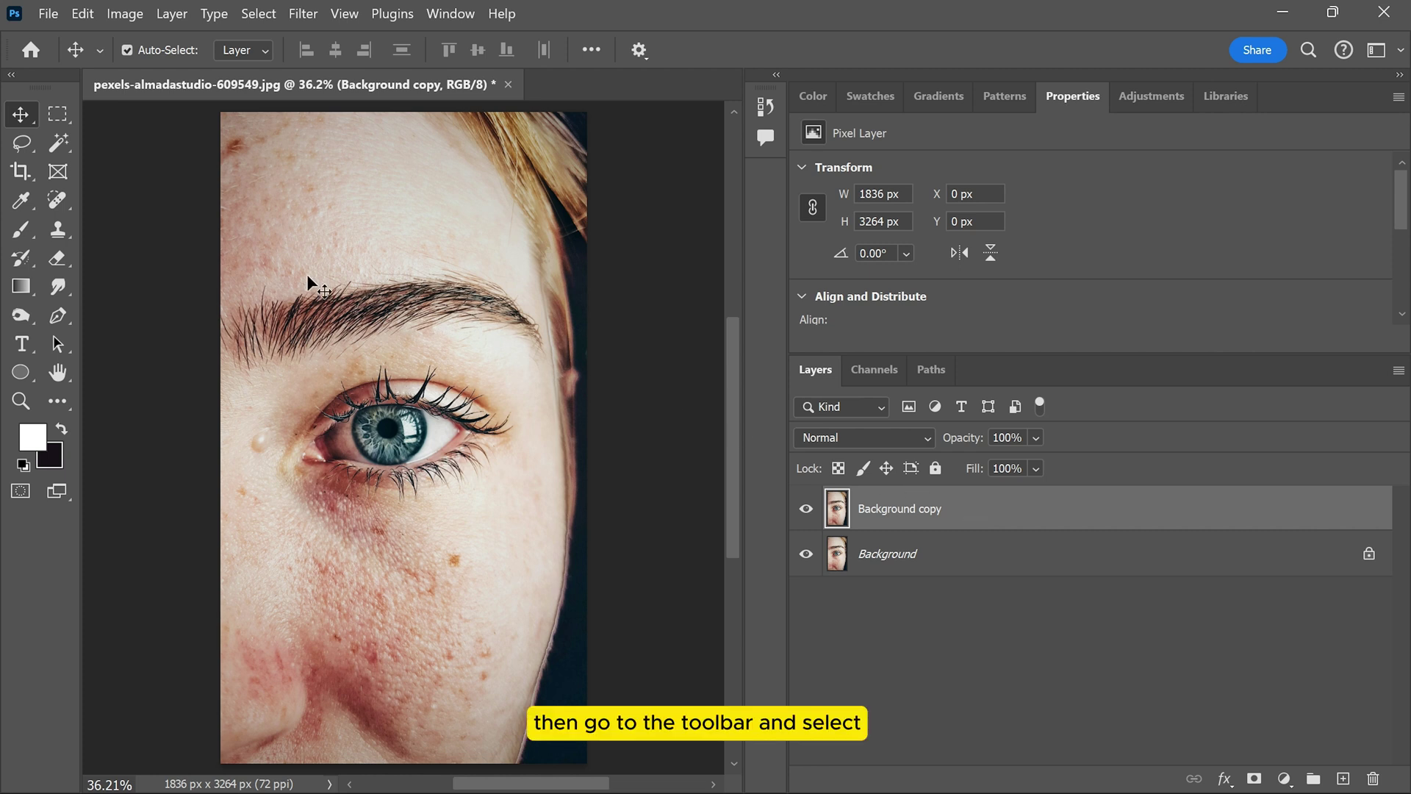
click(63, 196)
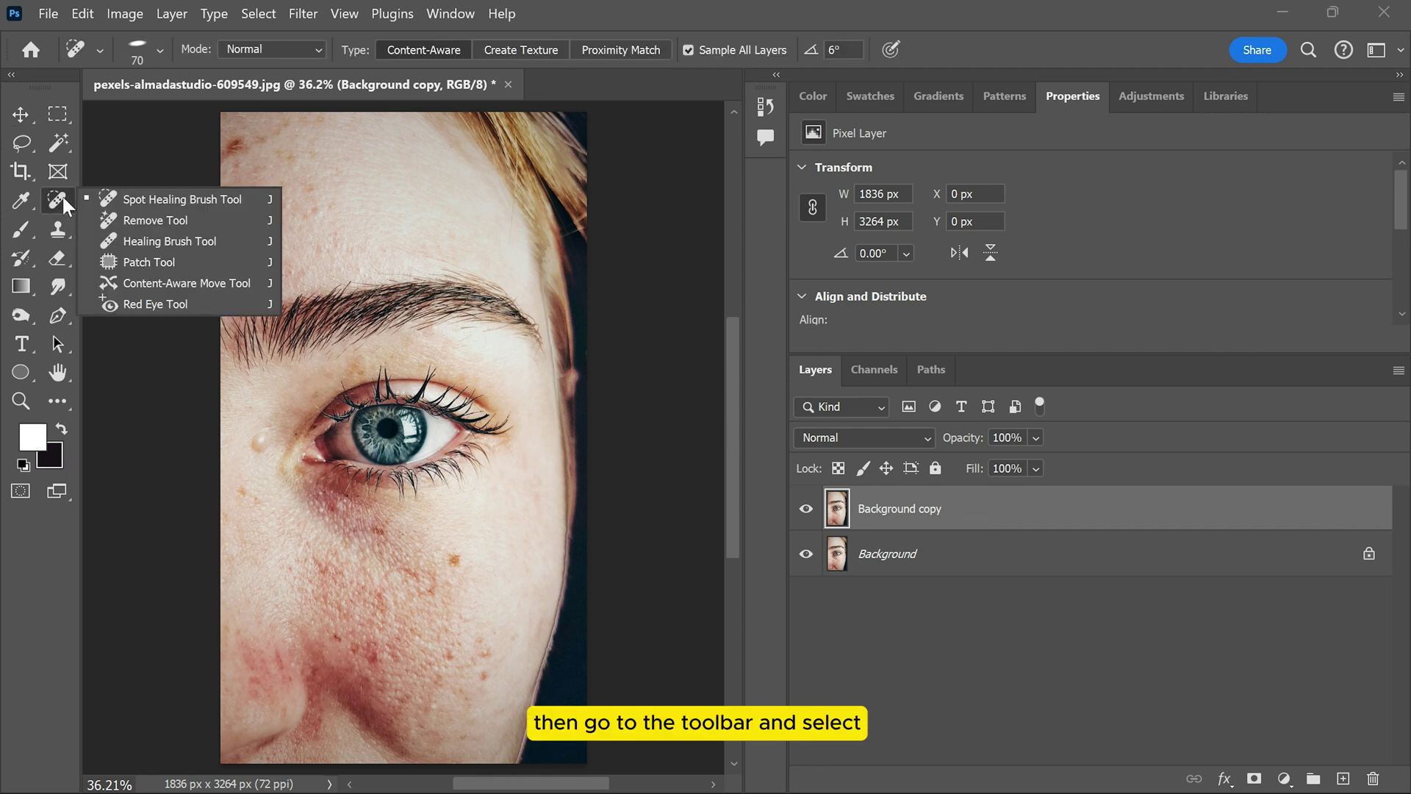
click(136, 193)
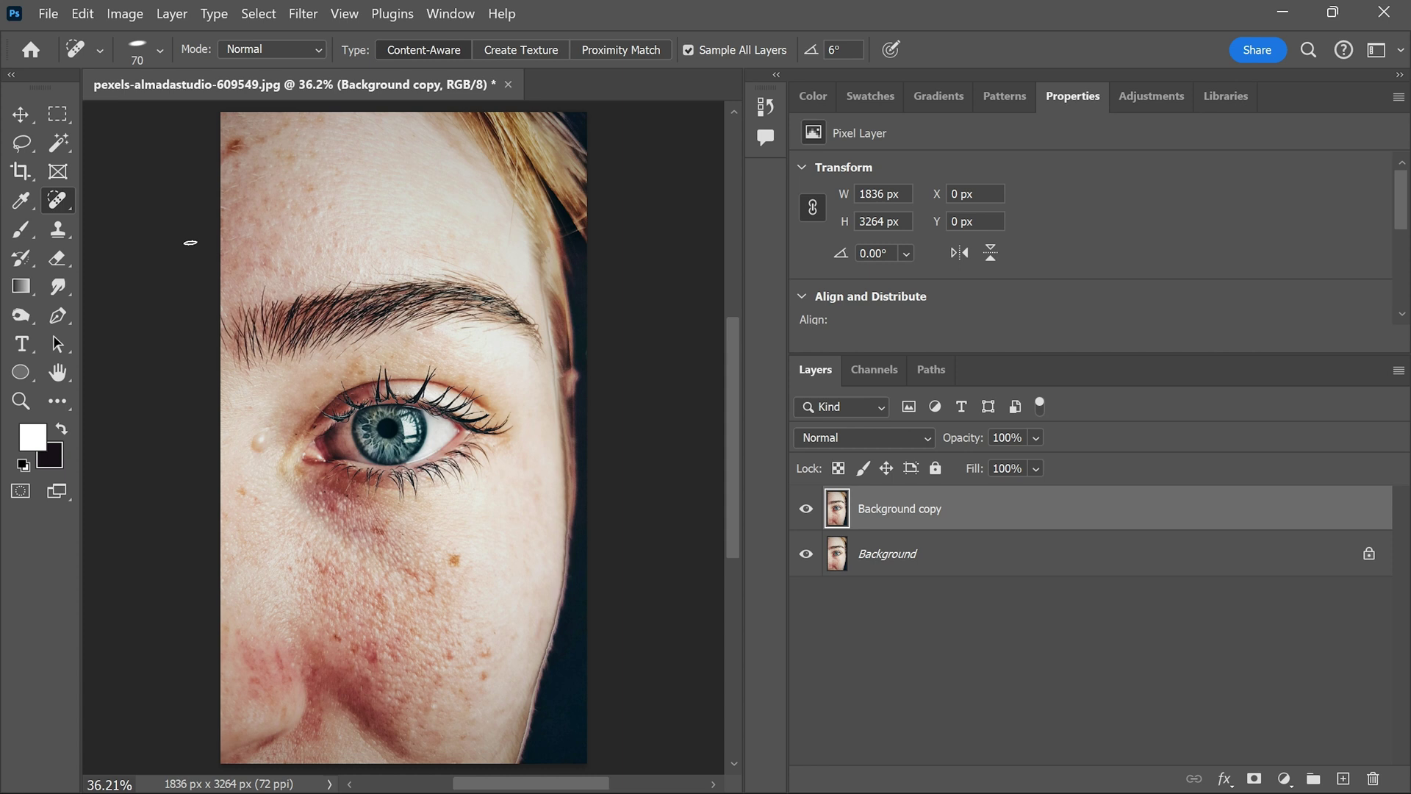
- Set the healing brush tip to 100% hardness and 31% roundness
right_click(380, 323)
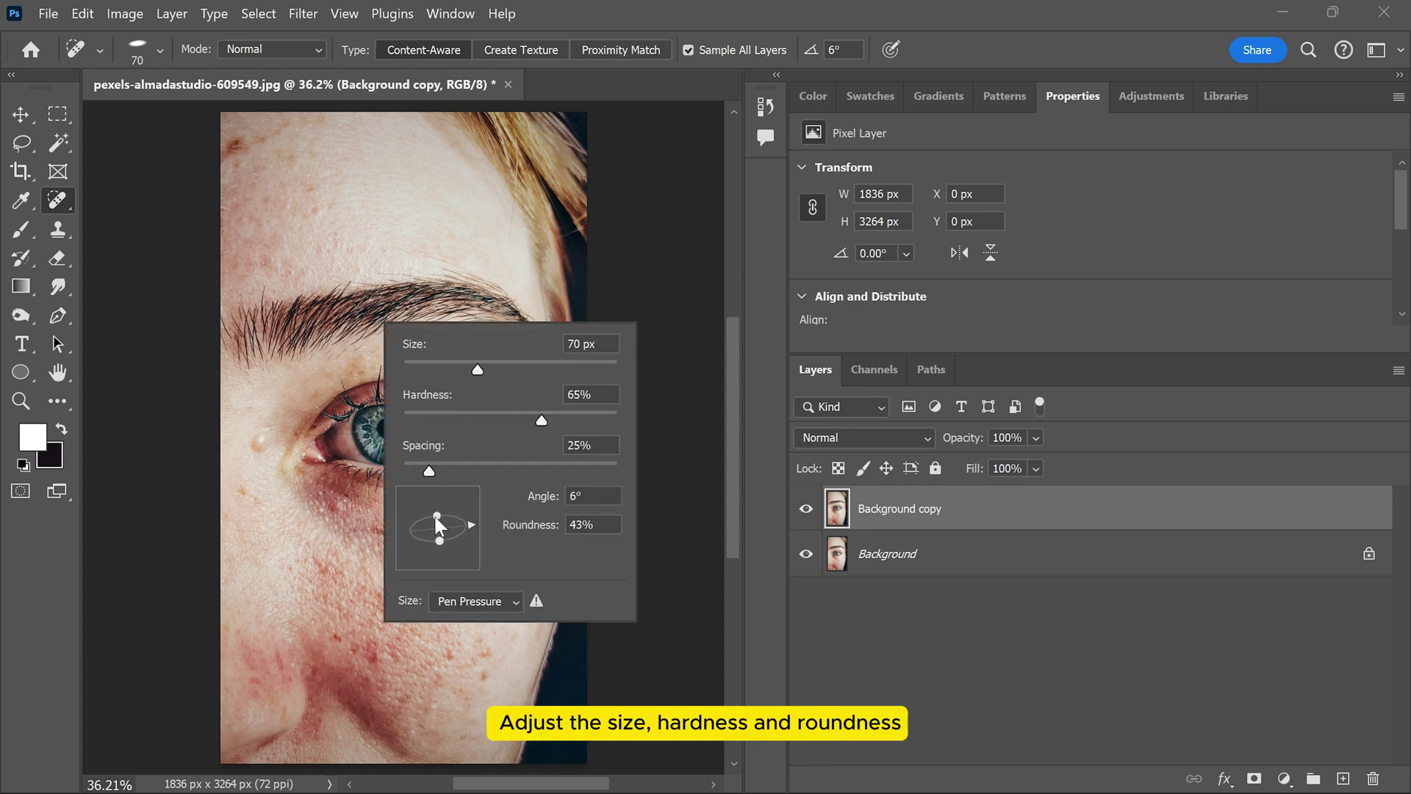
drag(435, 519, 437, 519)
drag(541, 421, 552, 421)
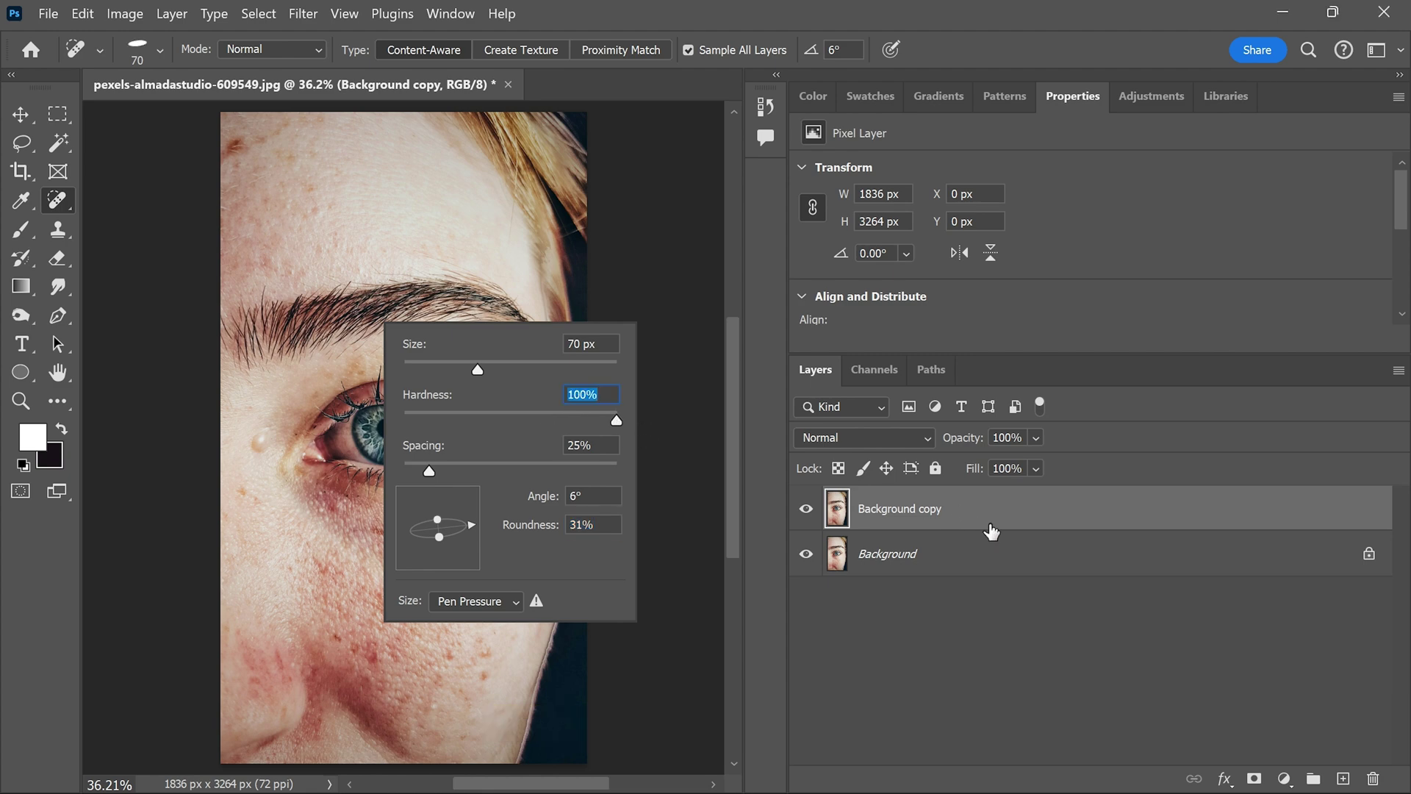
- Heal the brown blemish on the cheek with an enlarged spot-healing brush
key(Return)
scroll(441, 567, up, 2)
scroll(461, 548, up, 3)
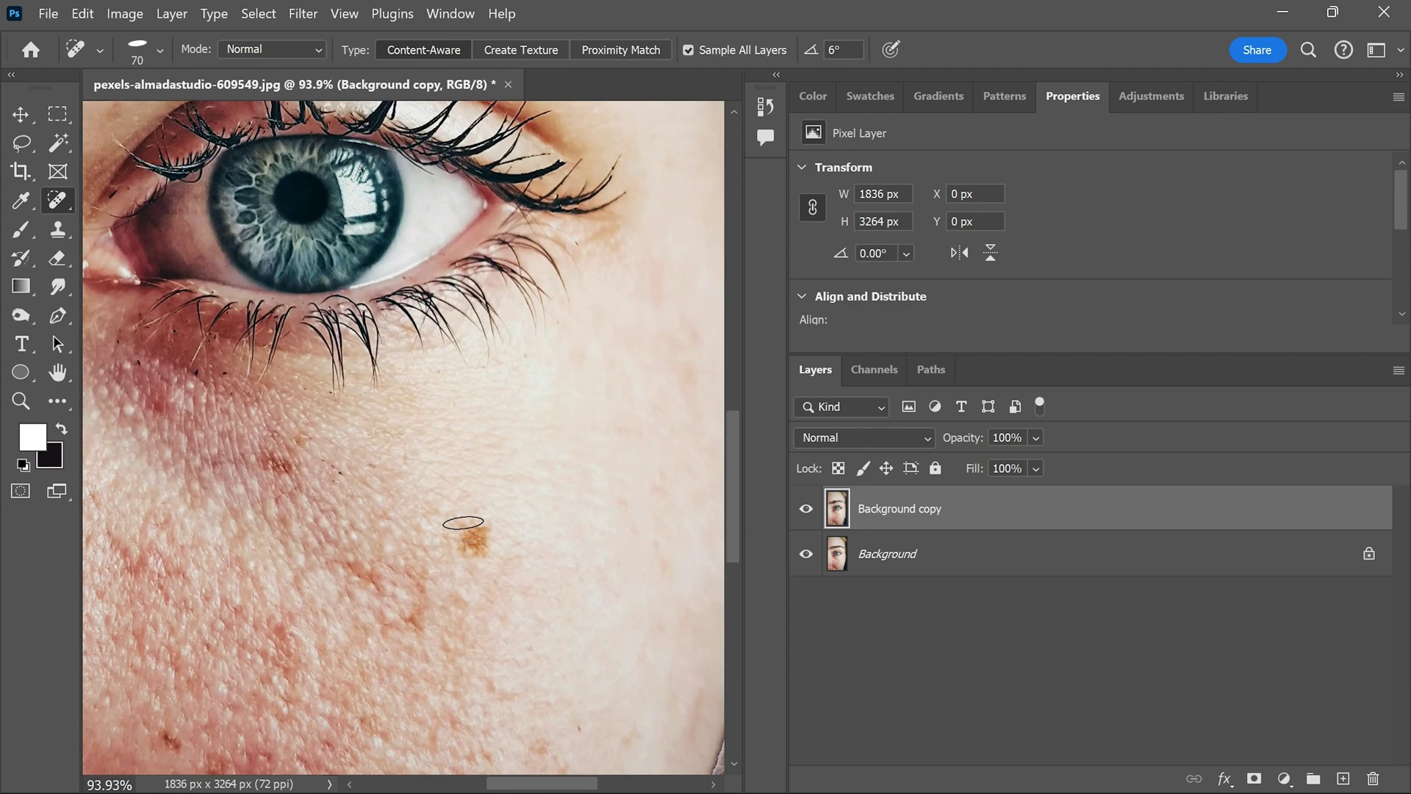
key(bracketright)
key(bracketright)
key(bracketright)
drag(463, 523, 472, 542)
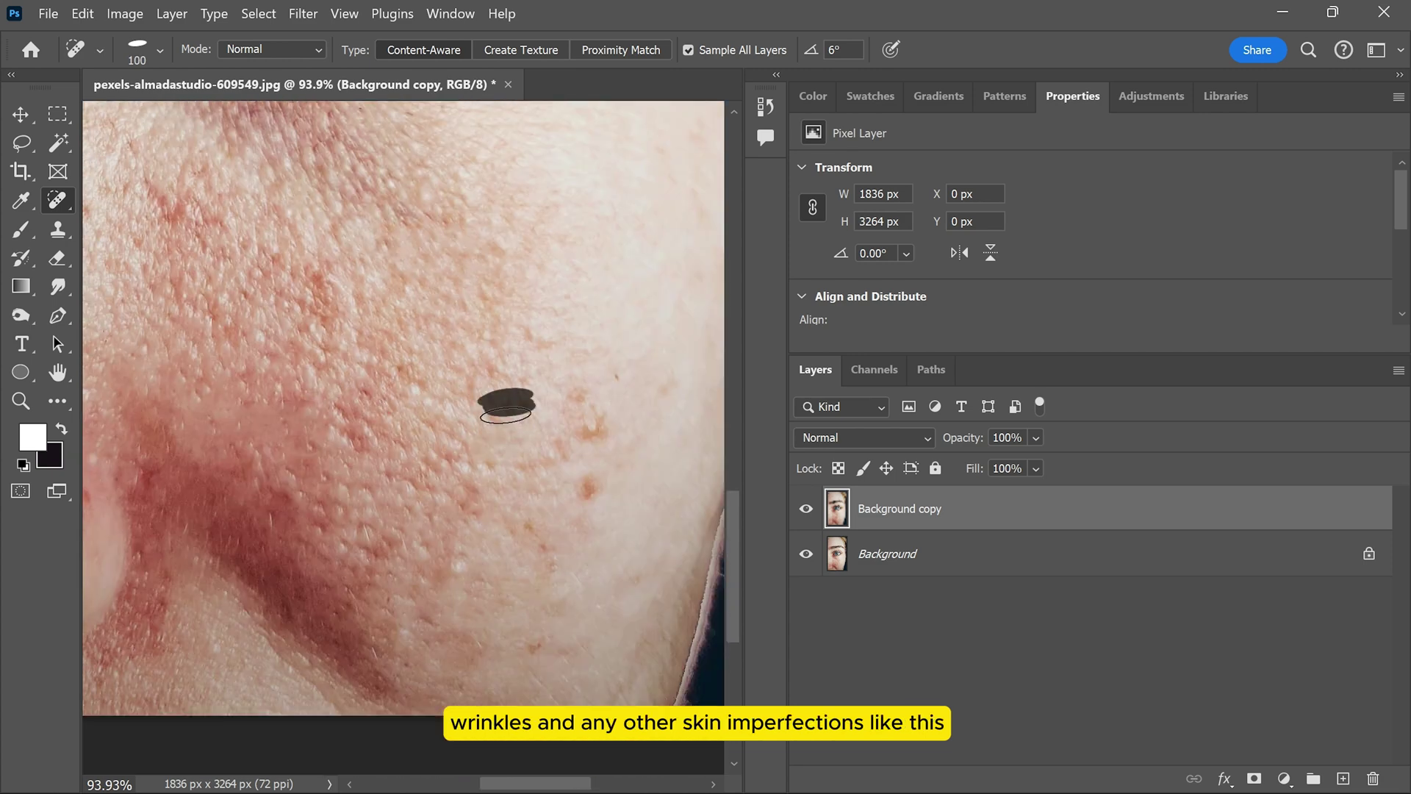
drag(495, 363, 447, 535)
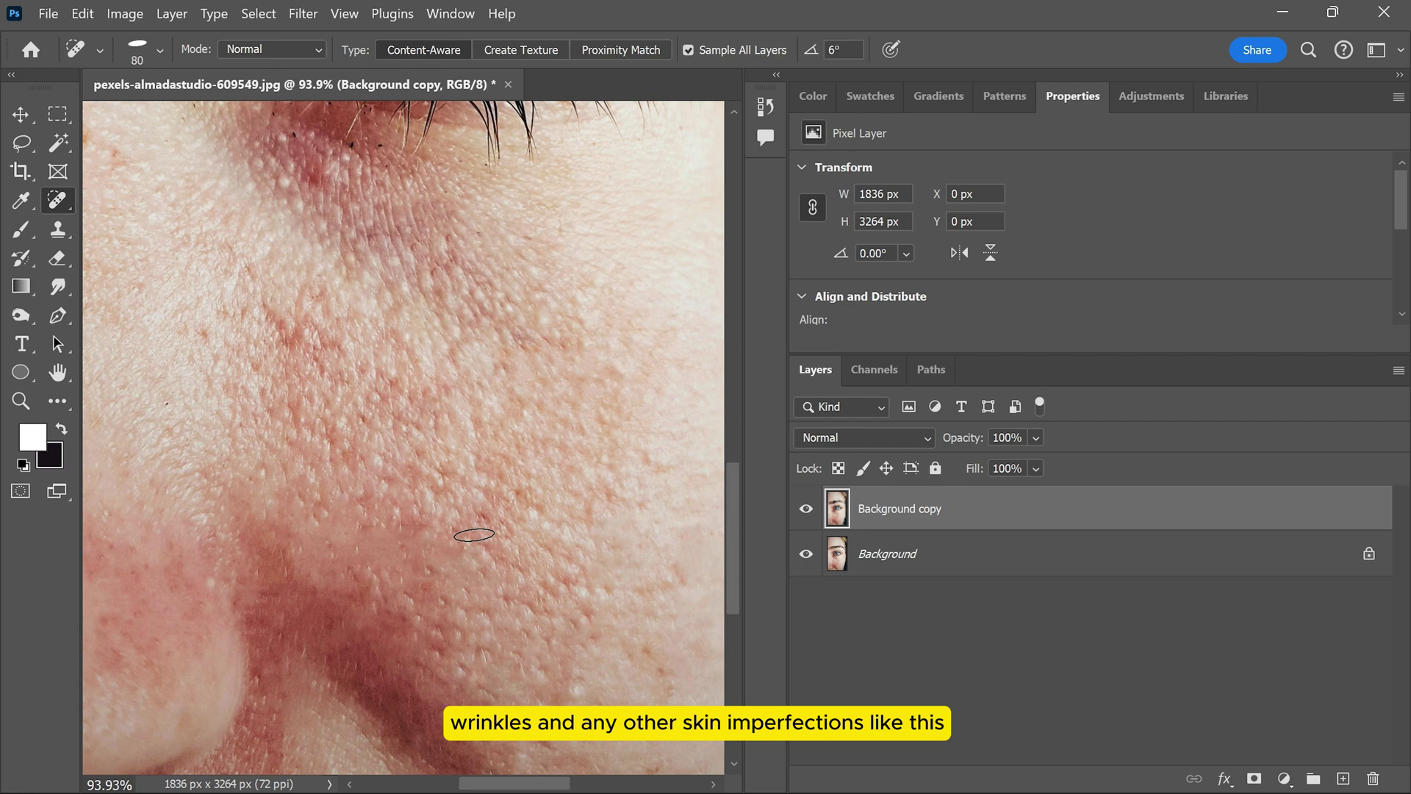
scroll(363, 479, up, 3)
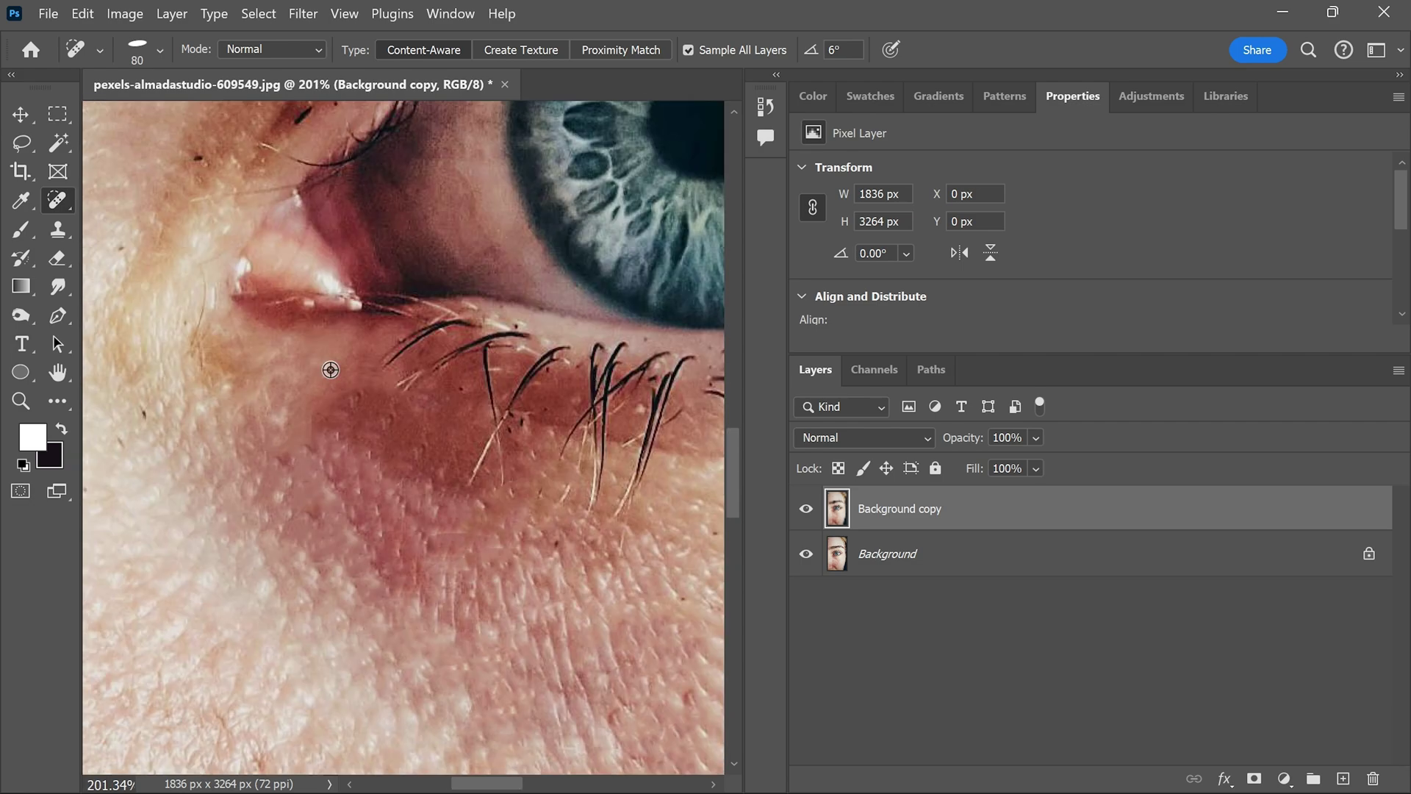
scroll(270, 394, down, 4)
- Heal the blemishes and uneven skin around the eye, then hide the copy to compare
key(bracketright)
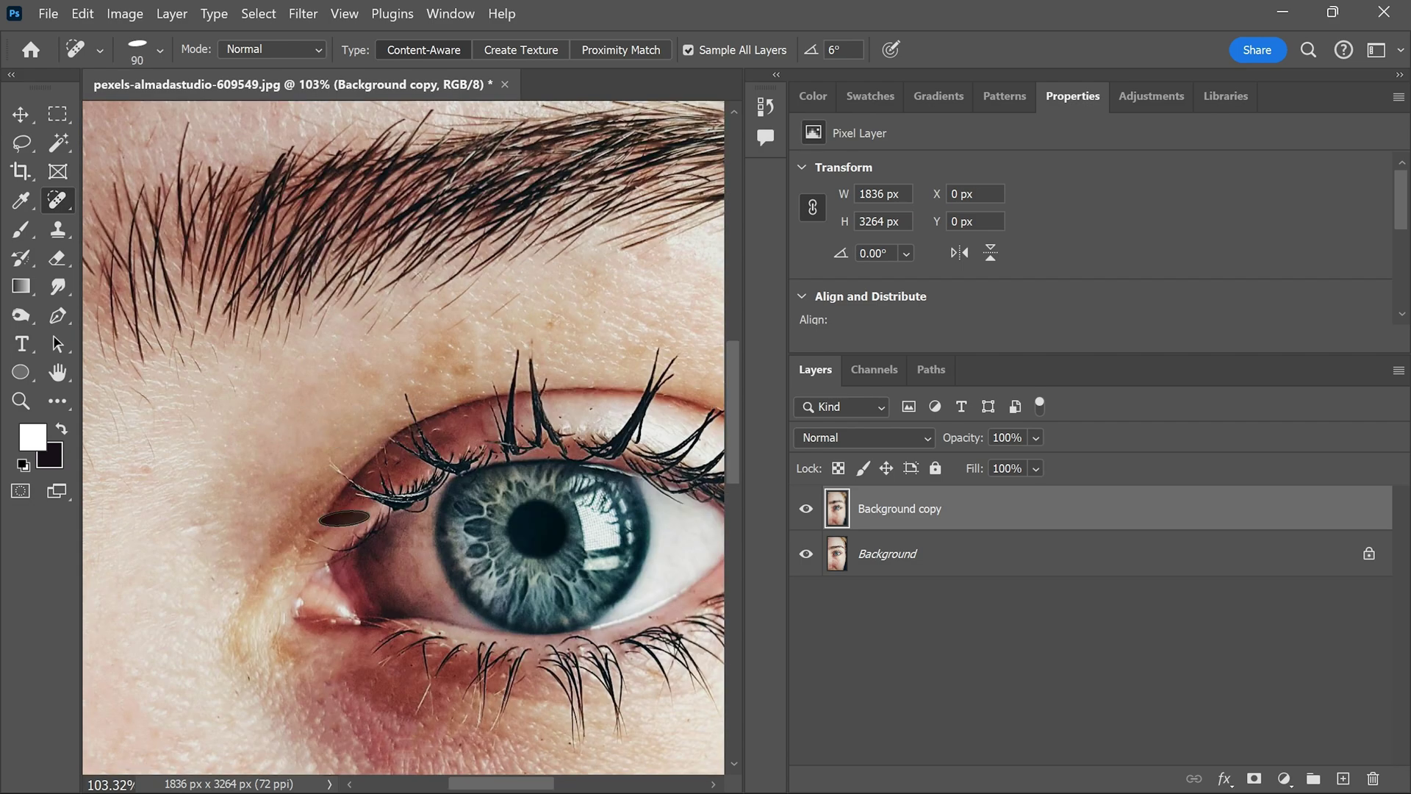
scroll(420, 338, up, 3)
click(292, 306)
key(bracketleft)
key(bracketleft)
key(bracketleft)
scroll(305, 347, up, 2)
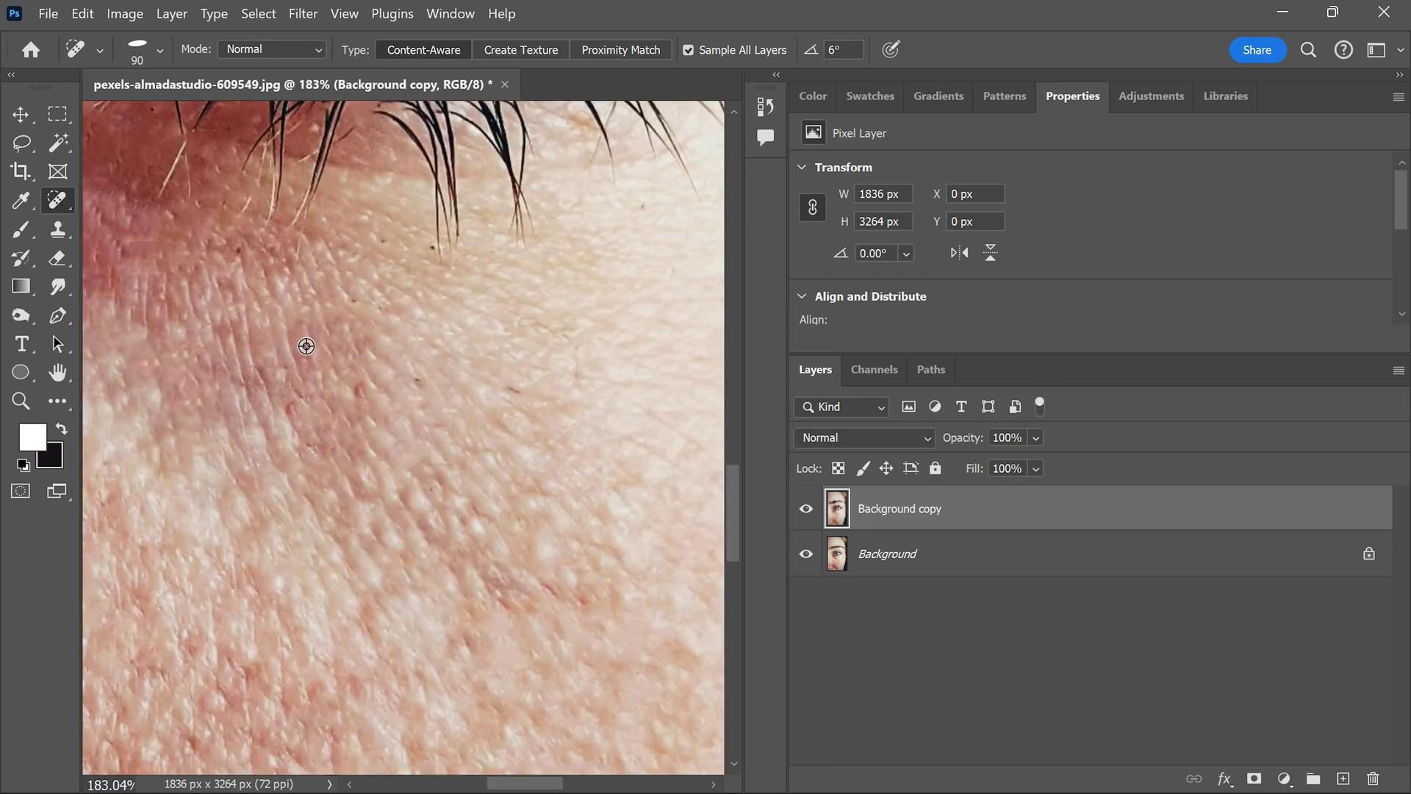
drag(305, 346, 277, 208)
scroll(431, 299, down, 3)
scroll(472, 473, up, 3)
scroll(497, 458, down, 2)
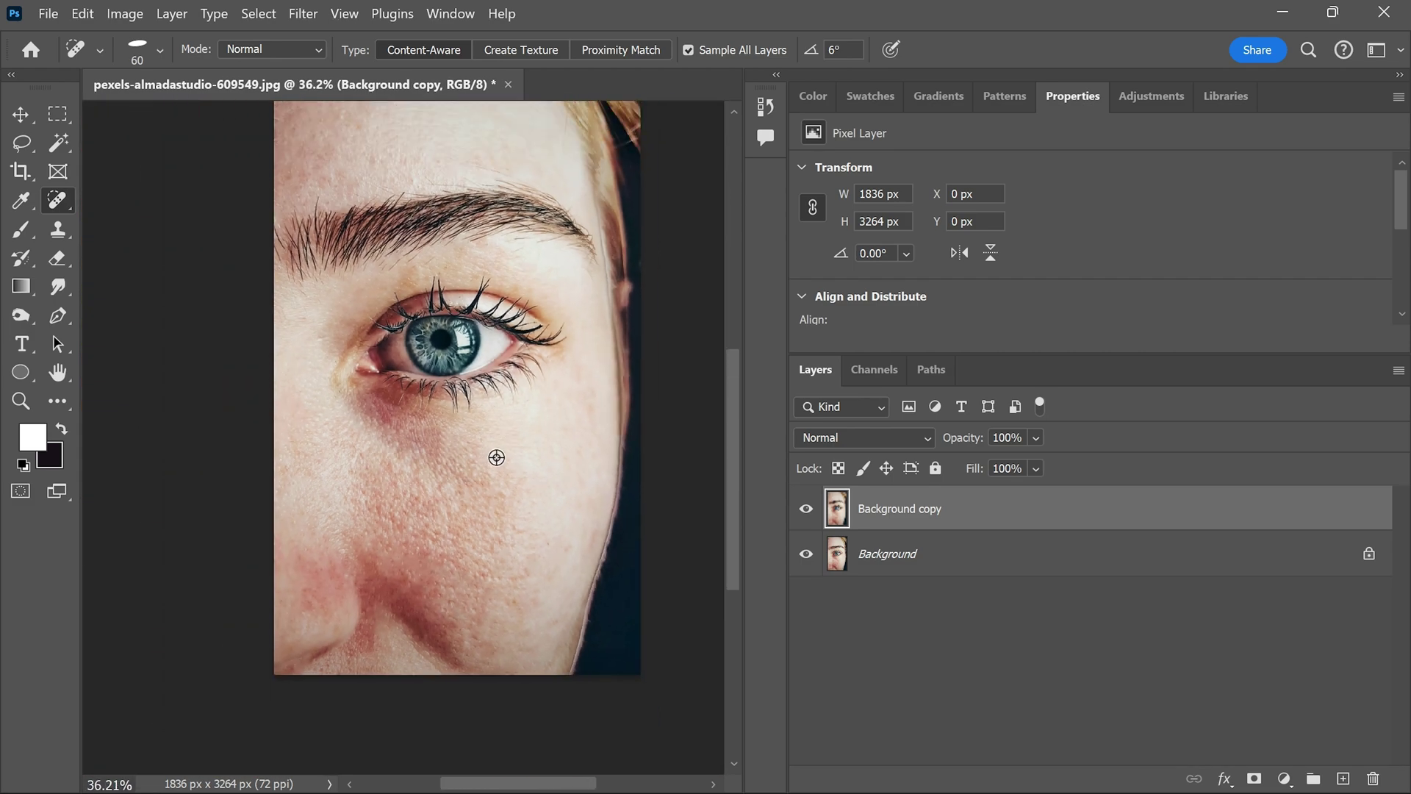
click(806, 510)
- Duplicate Background copy into Background copy 2, set it to Vivid Light and invert it
click(806, 509)
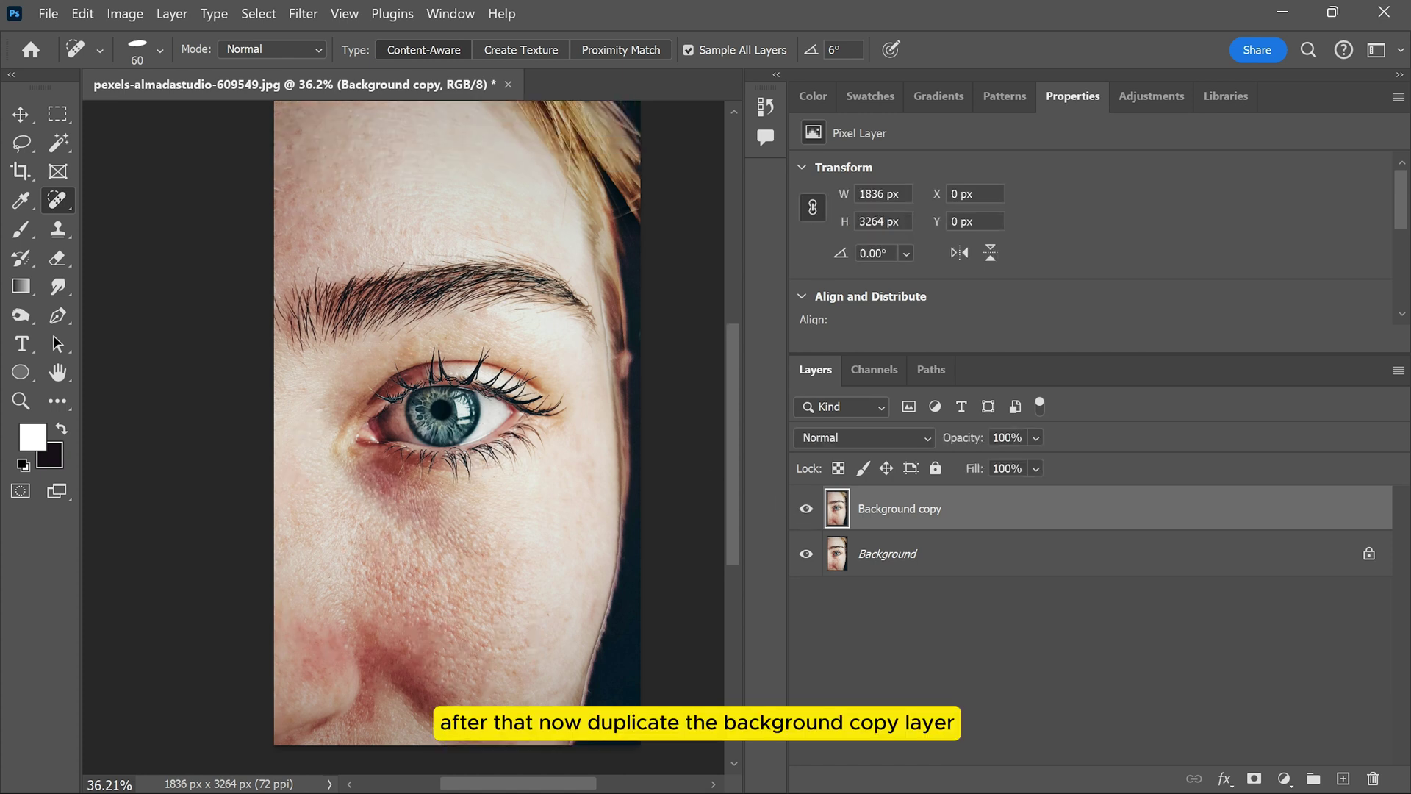
scroll(475, 397, down, 2)
scroll(441, 380, up, 1)
scroll(429, 372, up, 1)
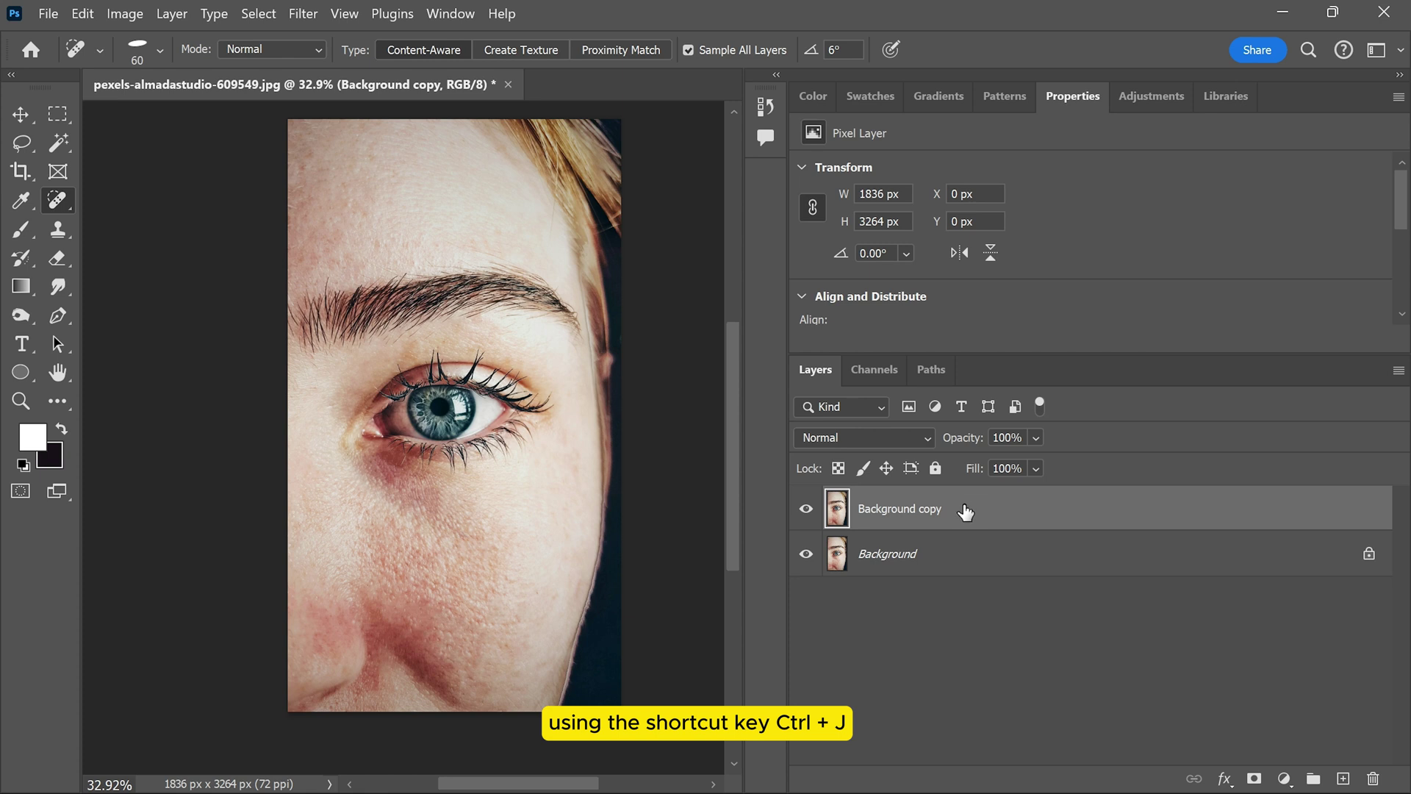
key(ctrl+j)
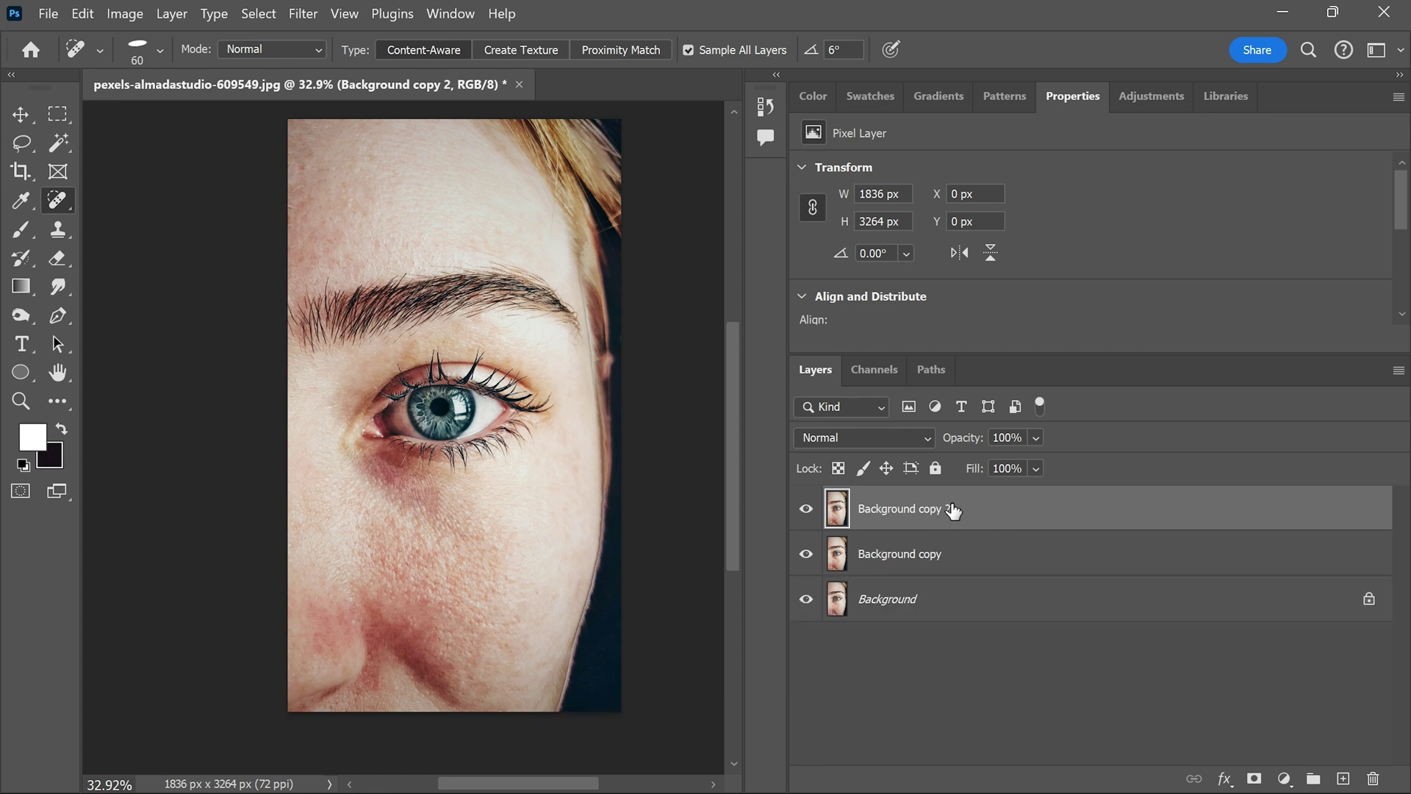
click(889, 439)
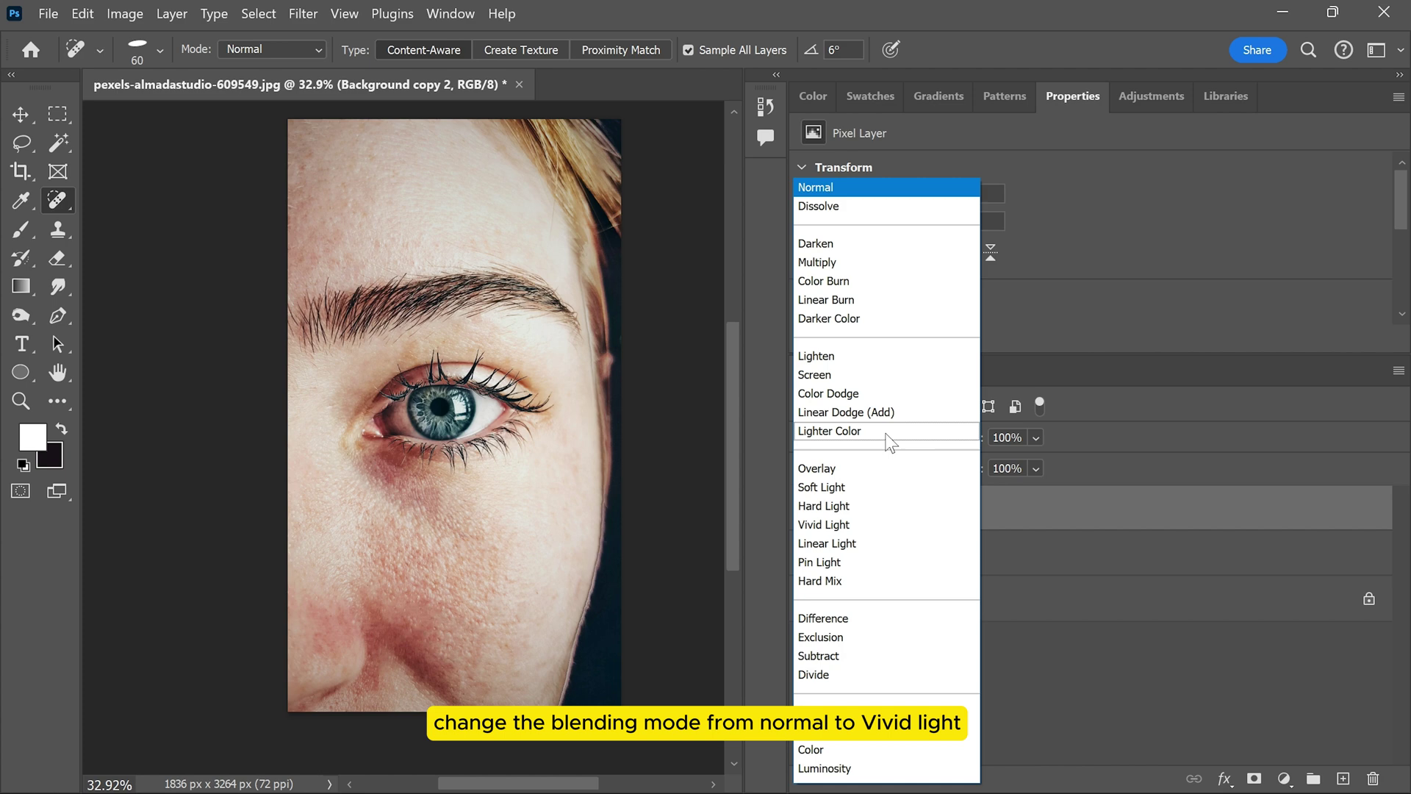
click(846, 528)
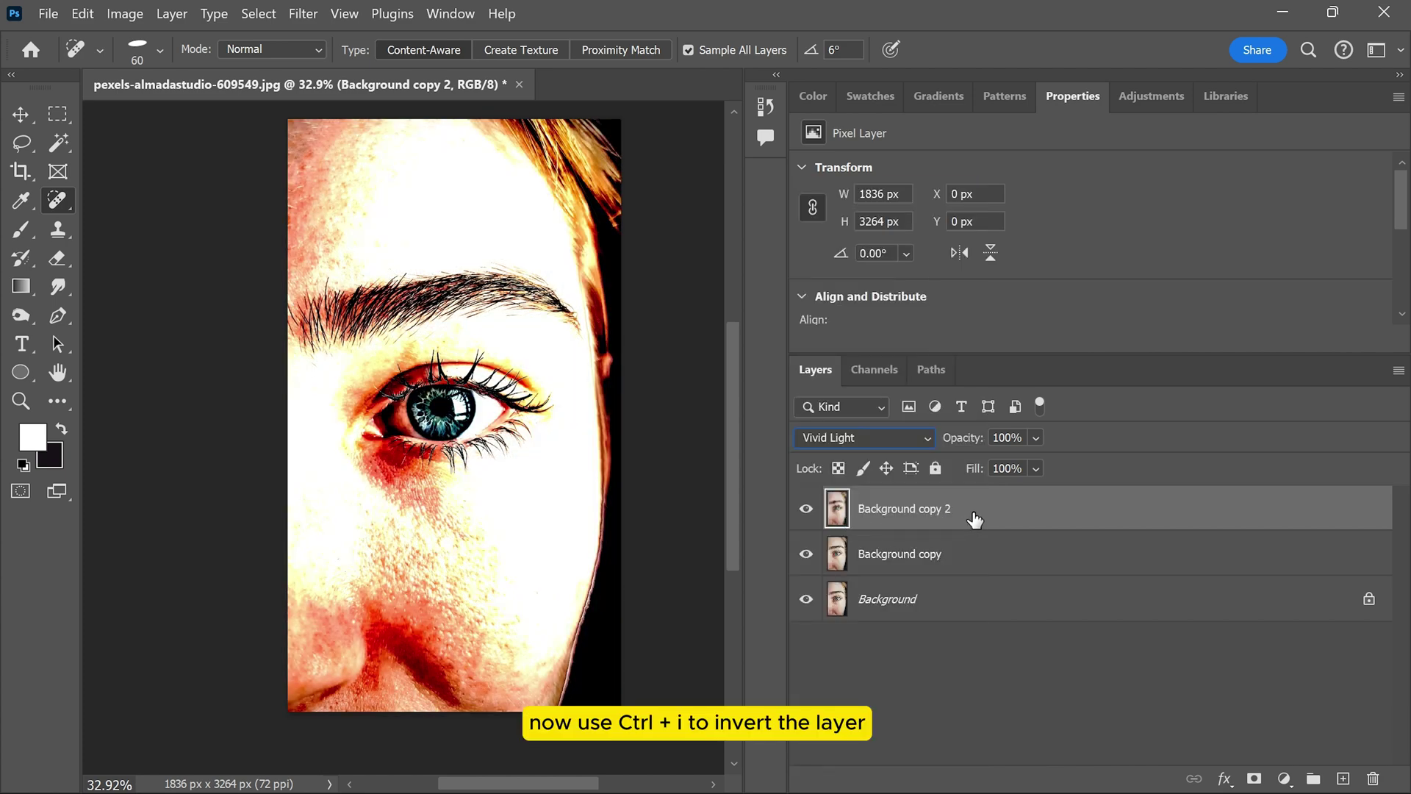
key(ctrl+i)
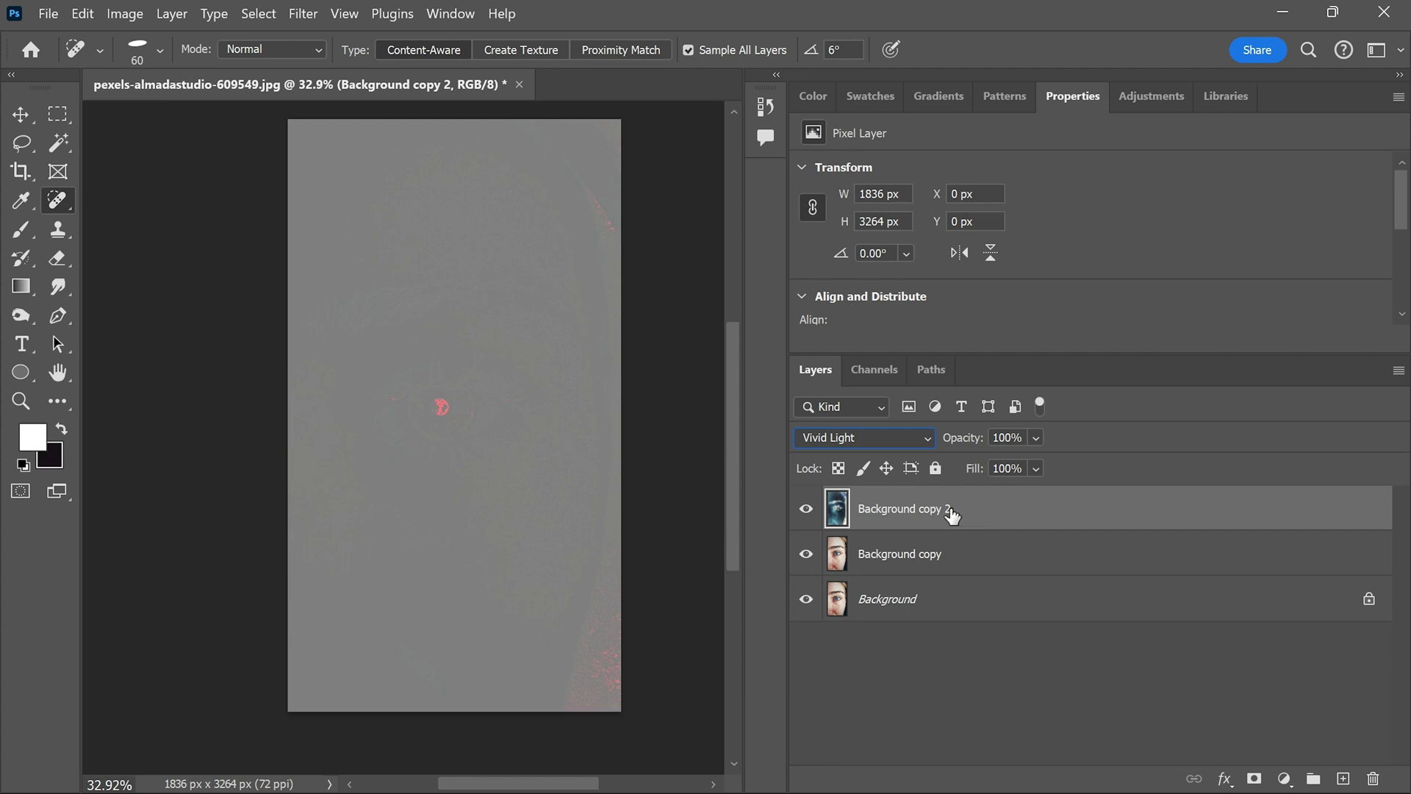
- Apply a High Pass filter with a 30-pixel radius to Background copy 2
click(304, 13)
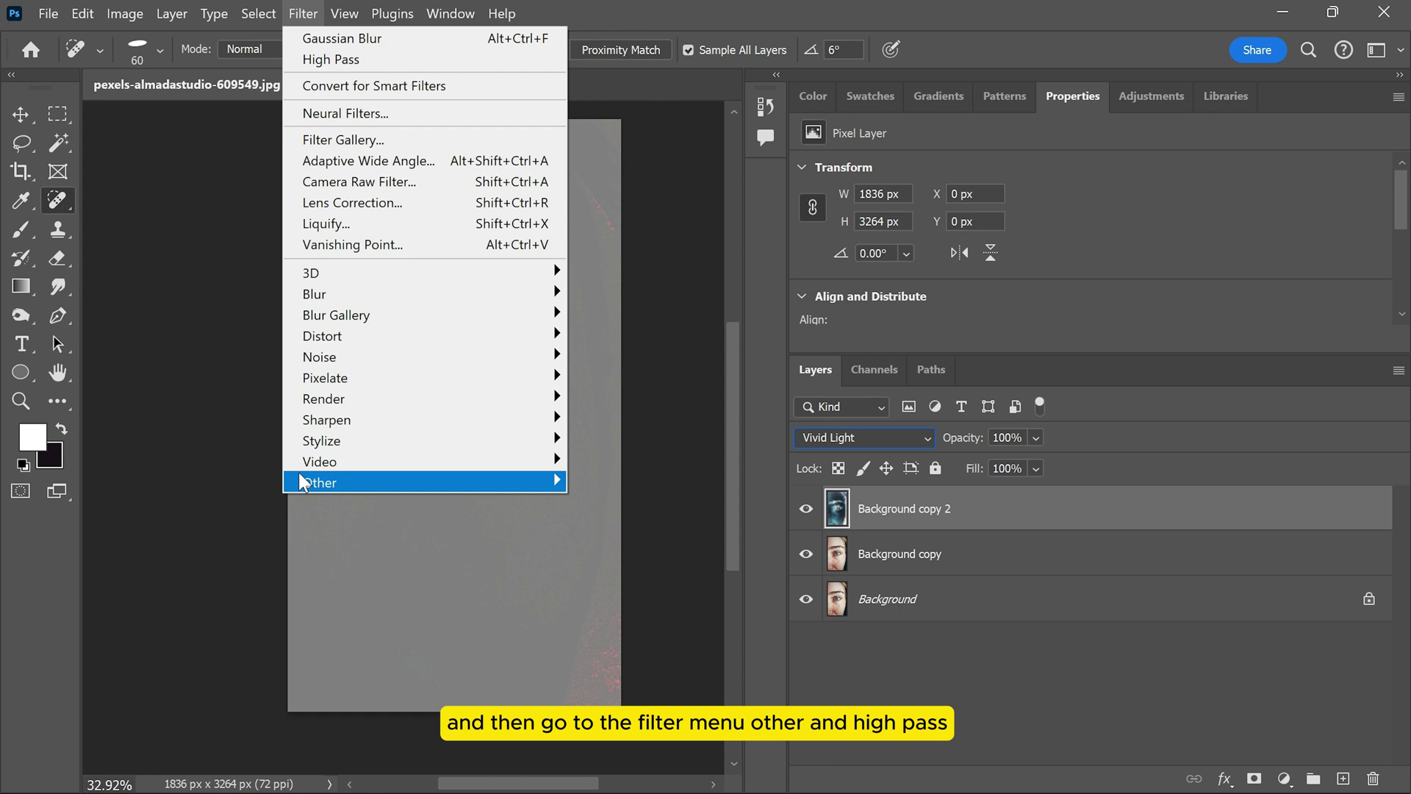
mouse_move(321, 482)
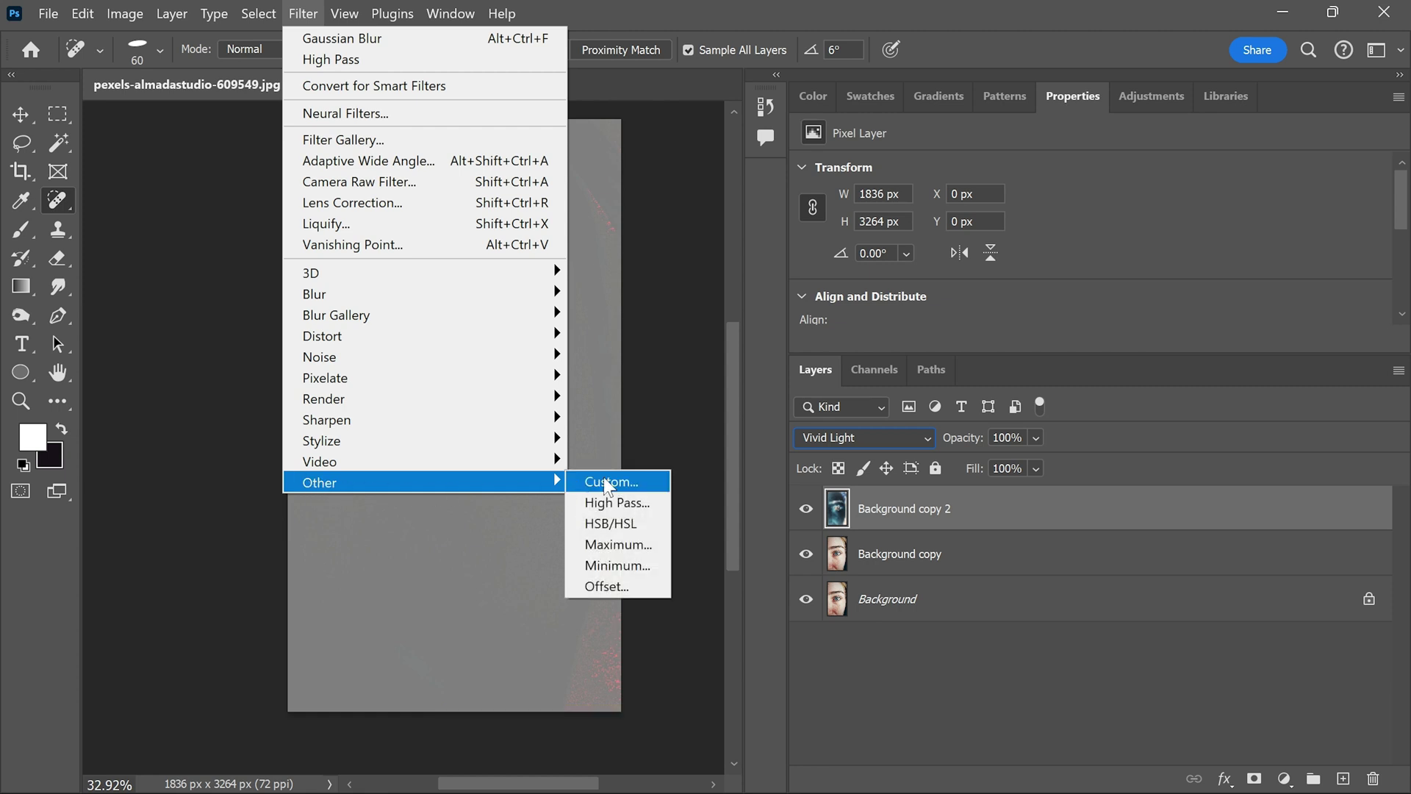
click(618, 503)
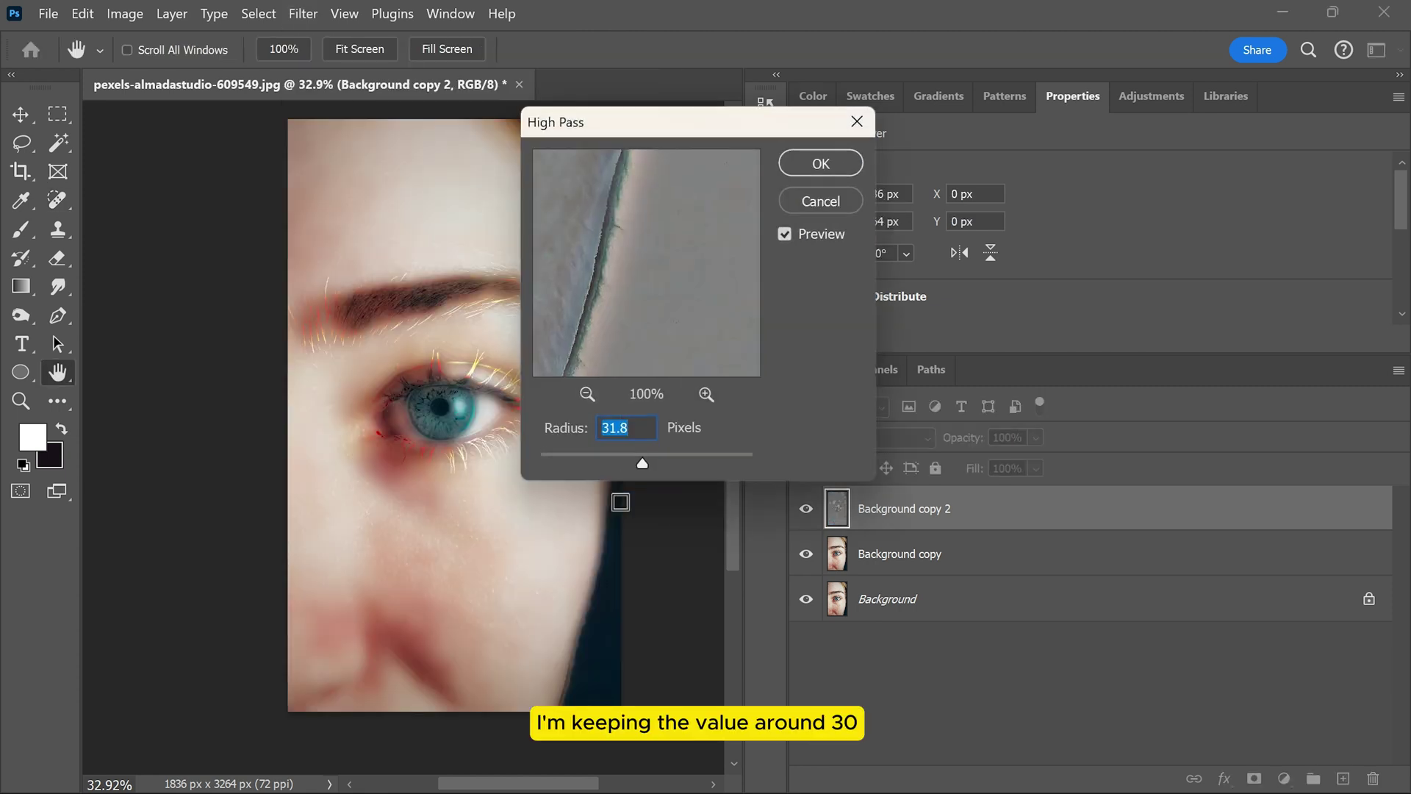
drag(633, 458, 641, 462)
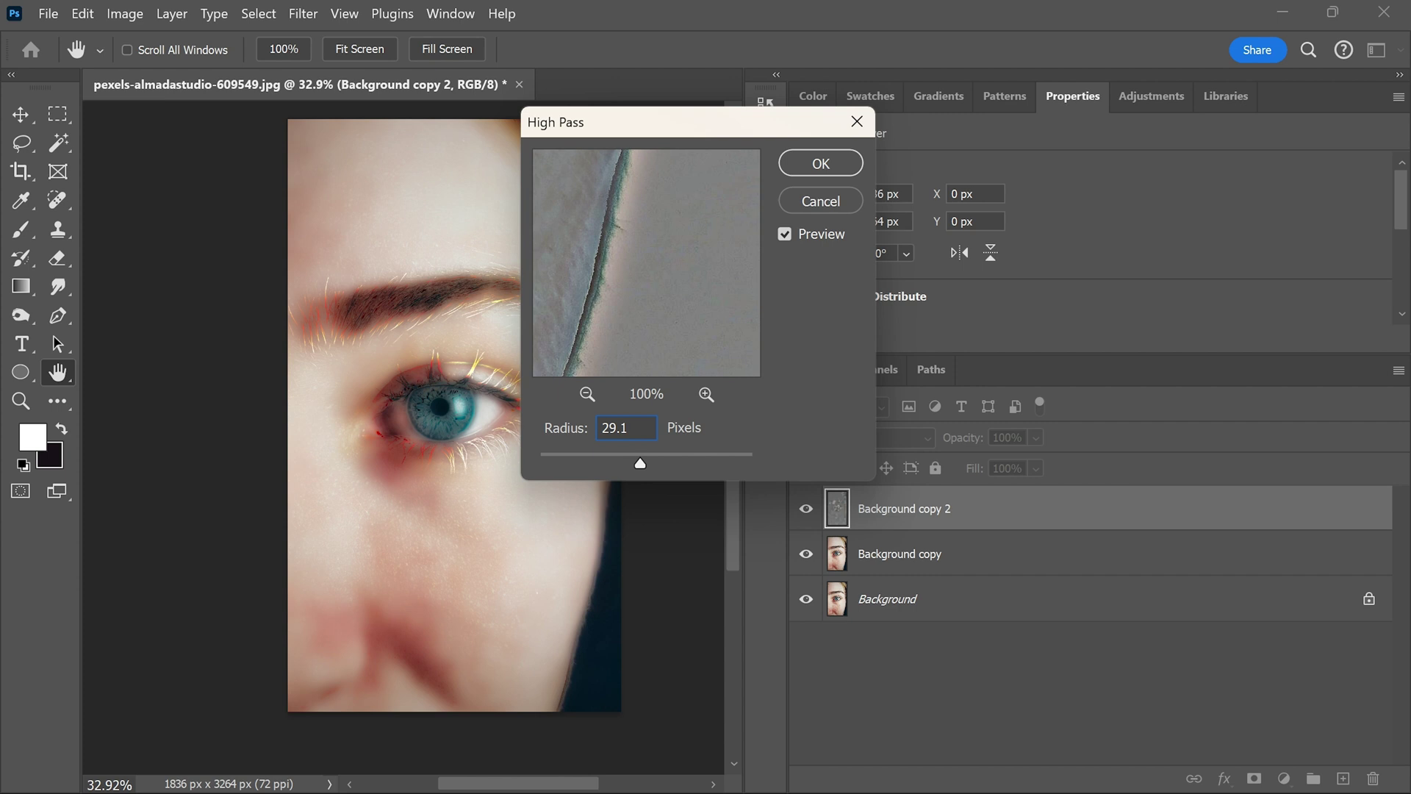
text(30)
click(807, 168)
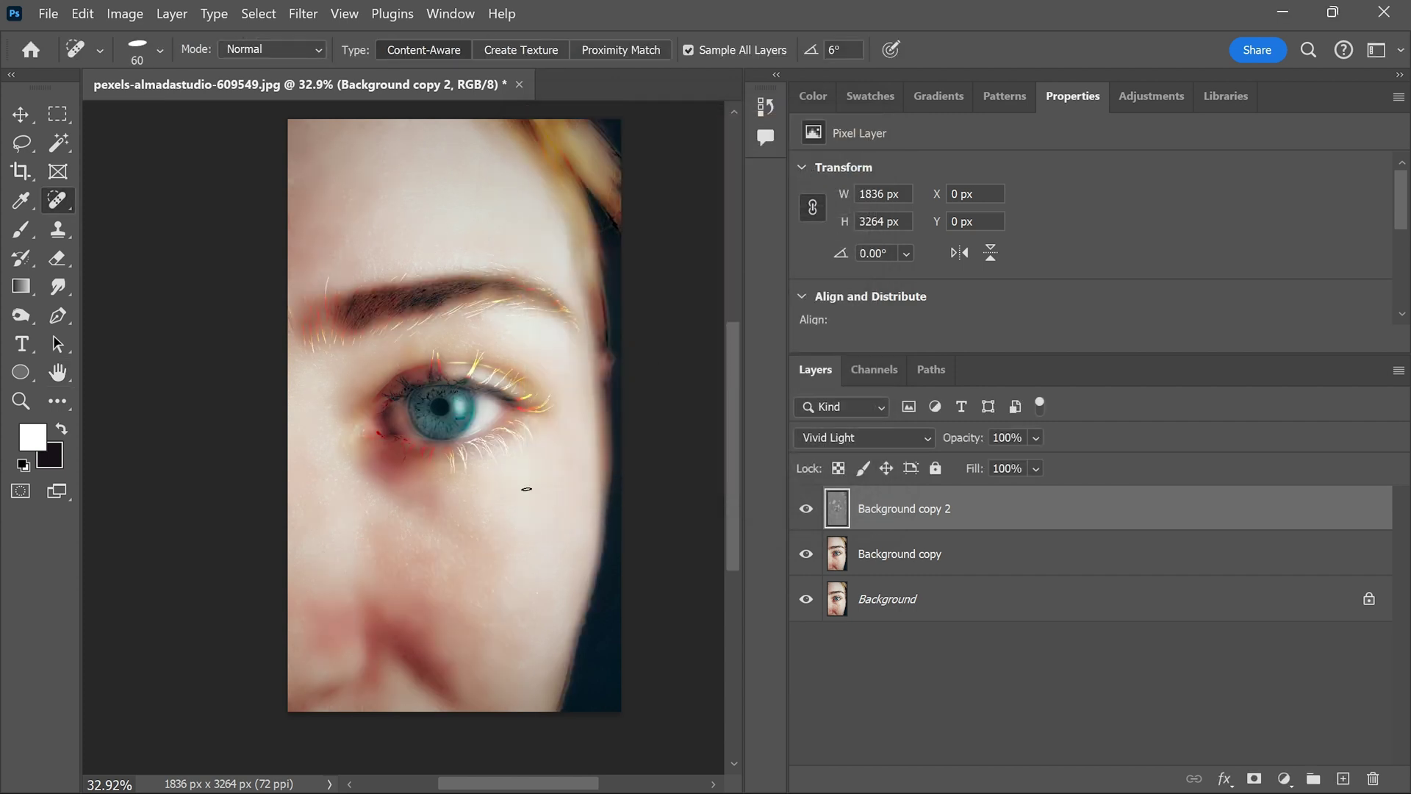
click(302, 13)
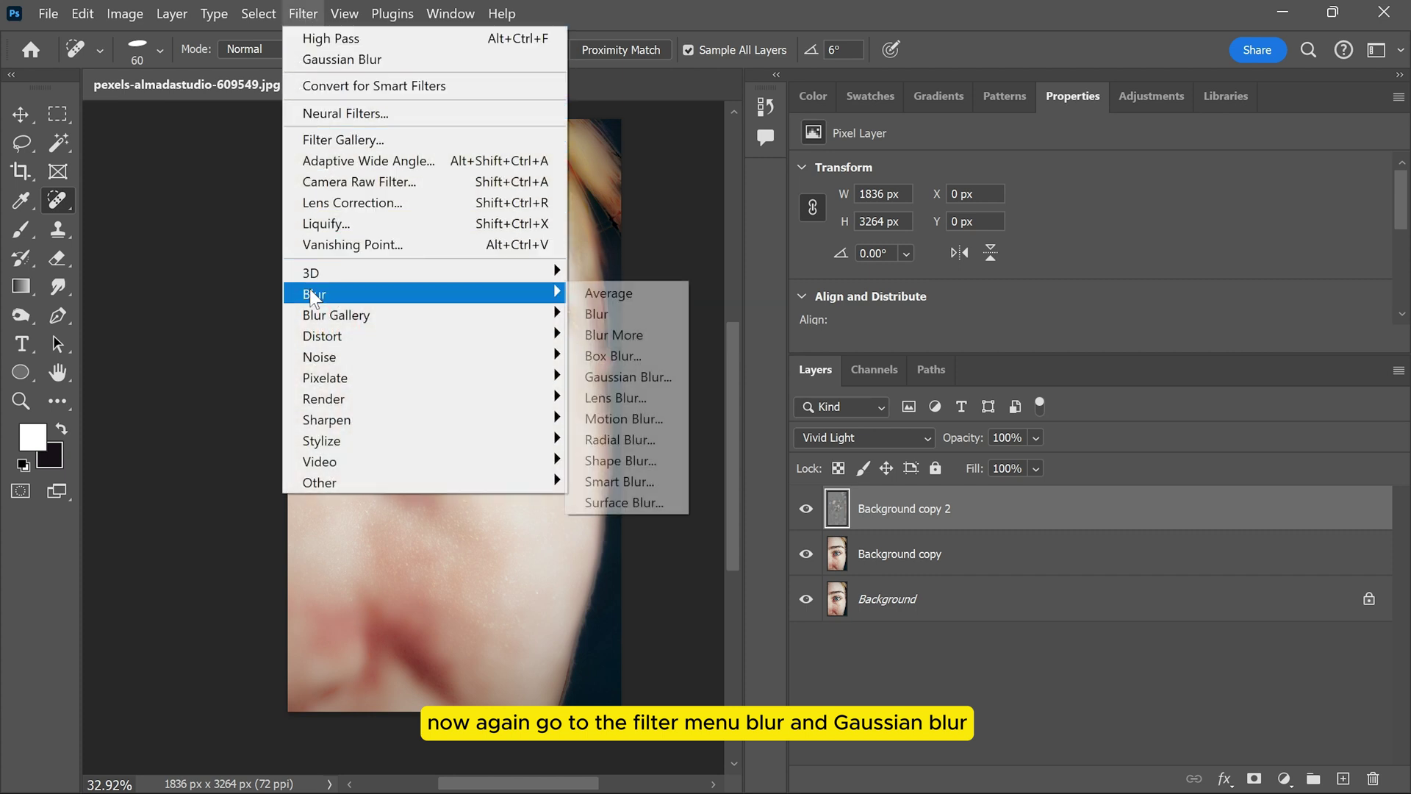
mouse_move(419, 295)
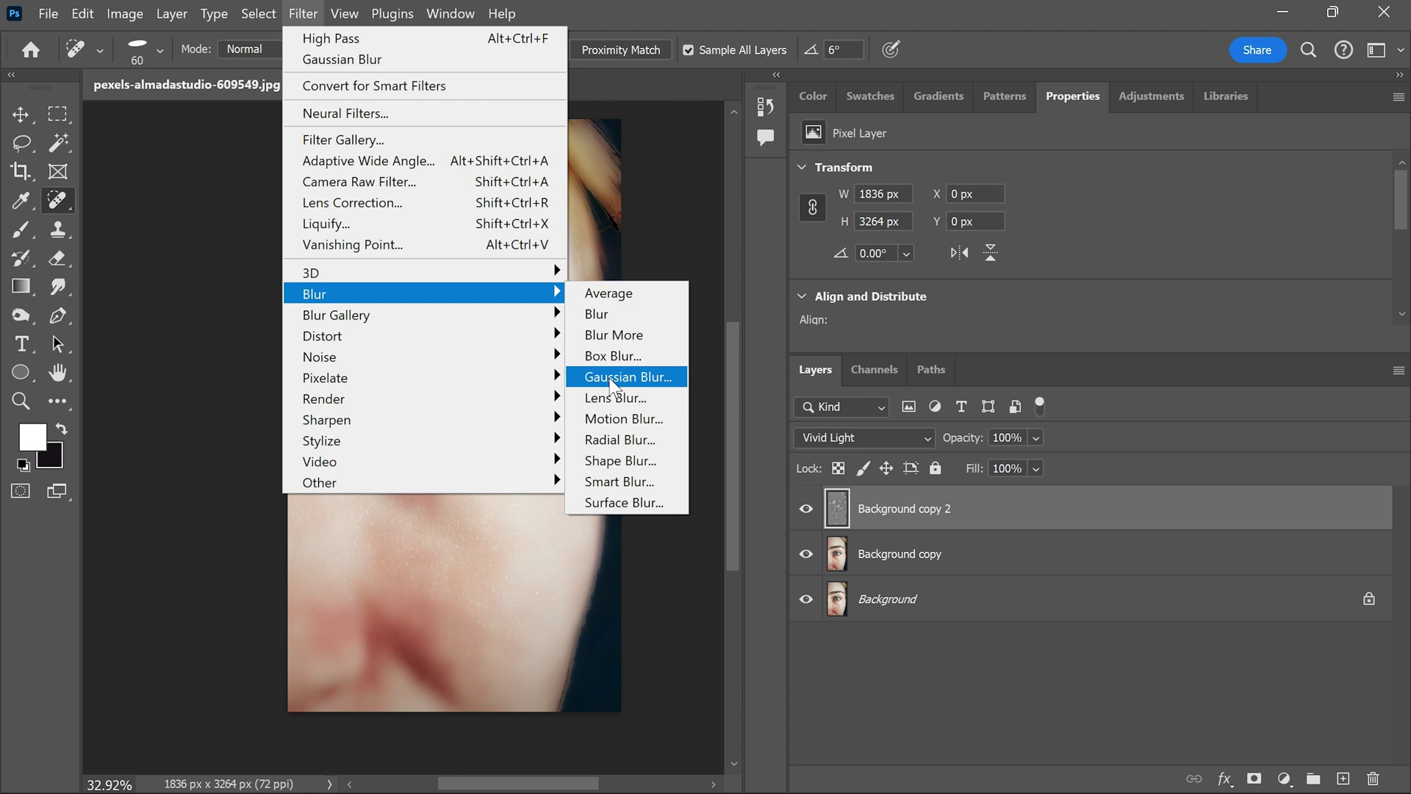
- Apply a 10-pixel Gaussian Blur to the grey Background copy 2 layer
click(608, 376)
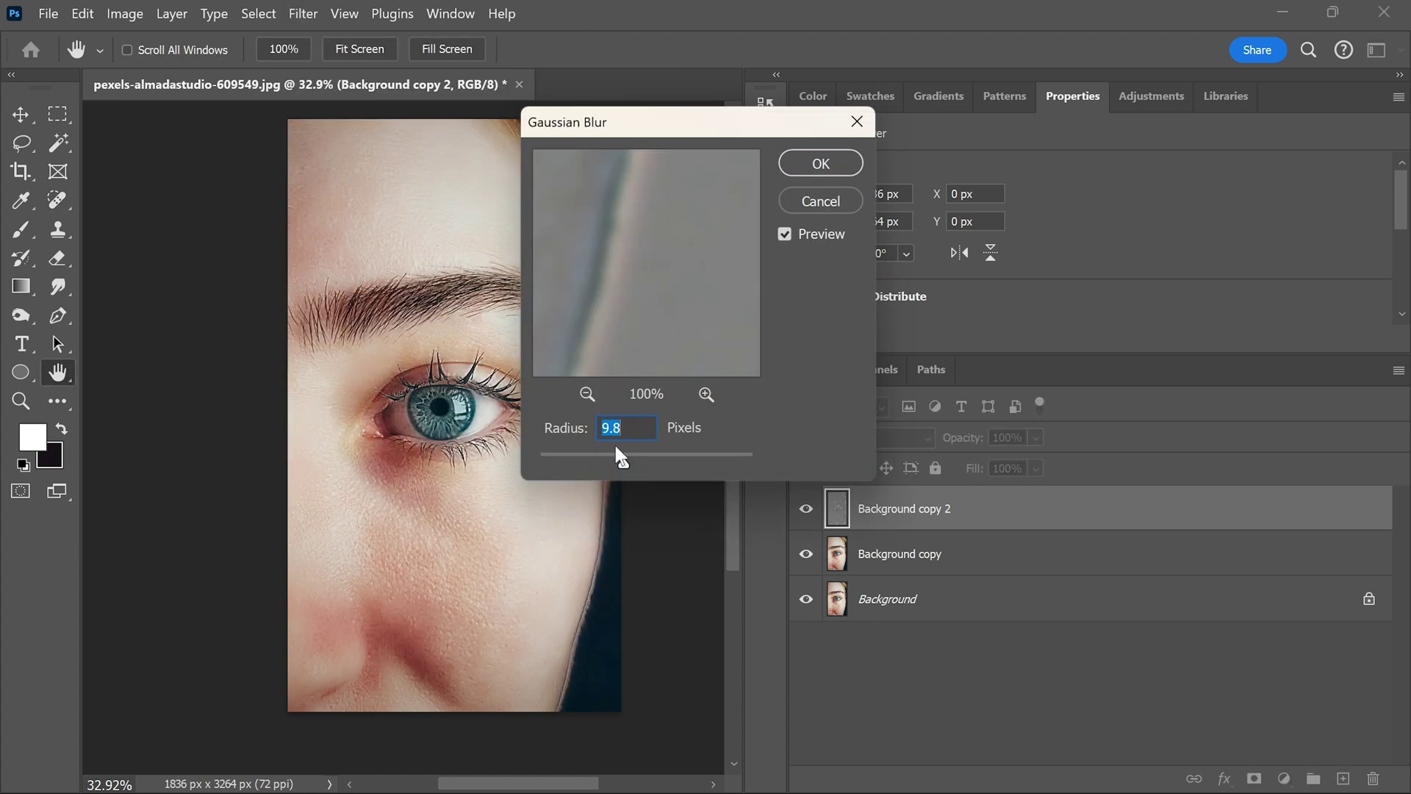
drag(607, 467, 623, 459)
text(10)
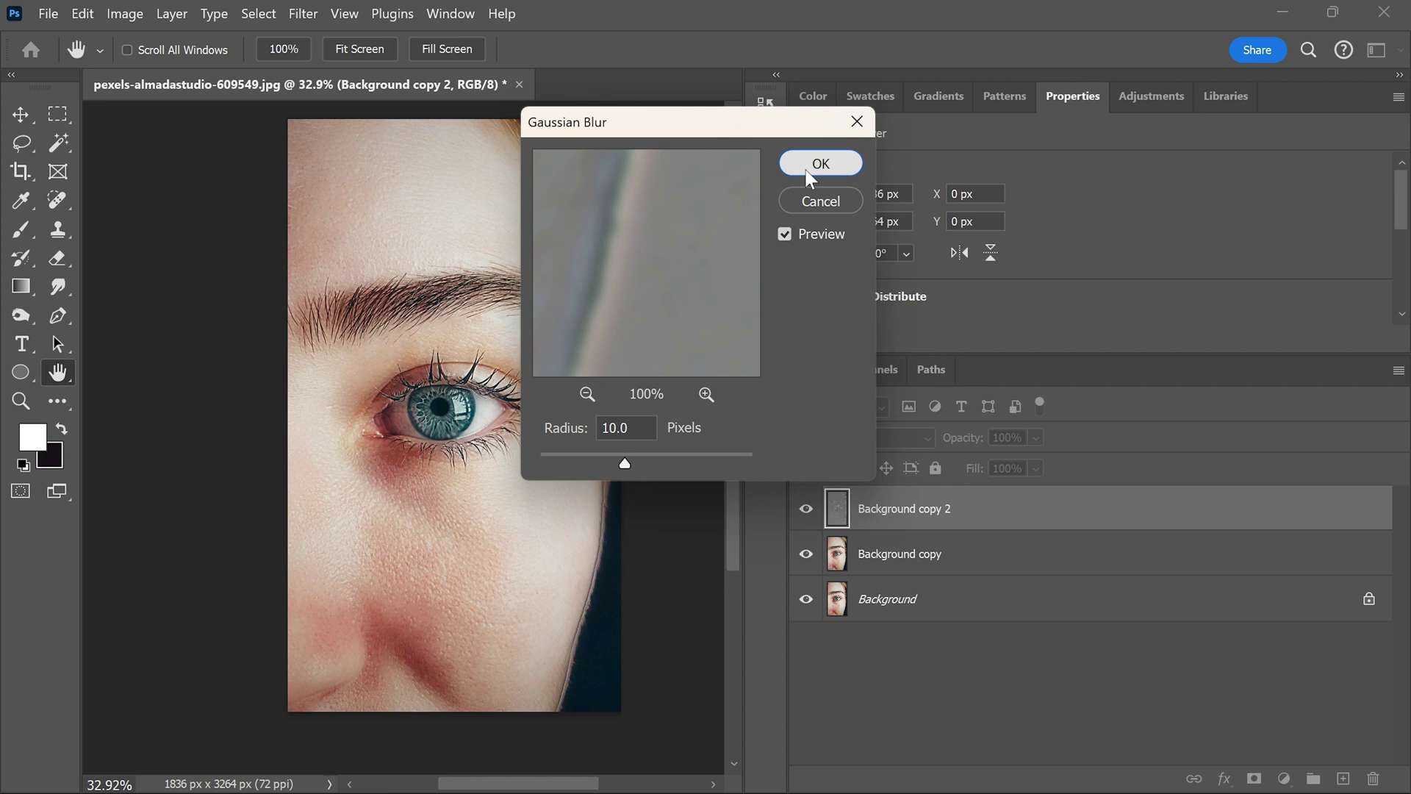
click(821, 163)
key(j)
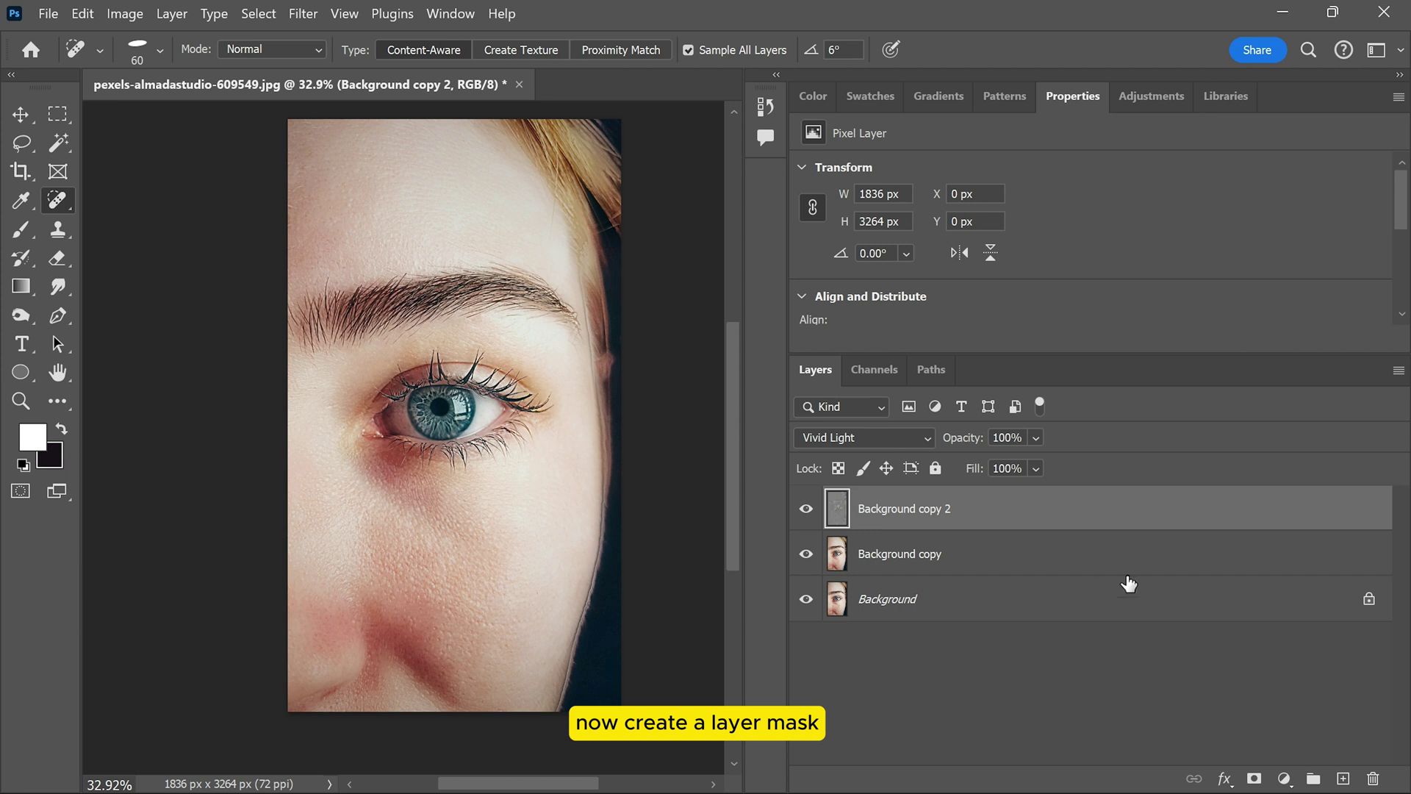
- Add a layer mask to Background copy 2 and invert it to black
click(1254, 778)
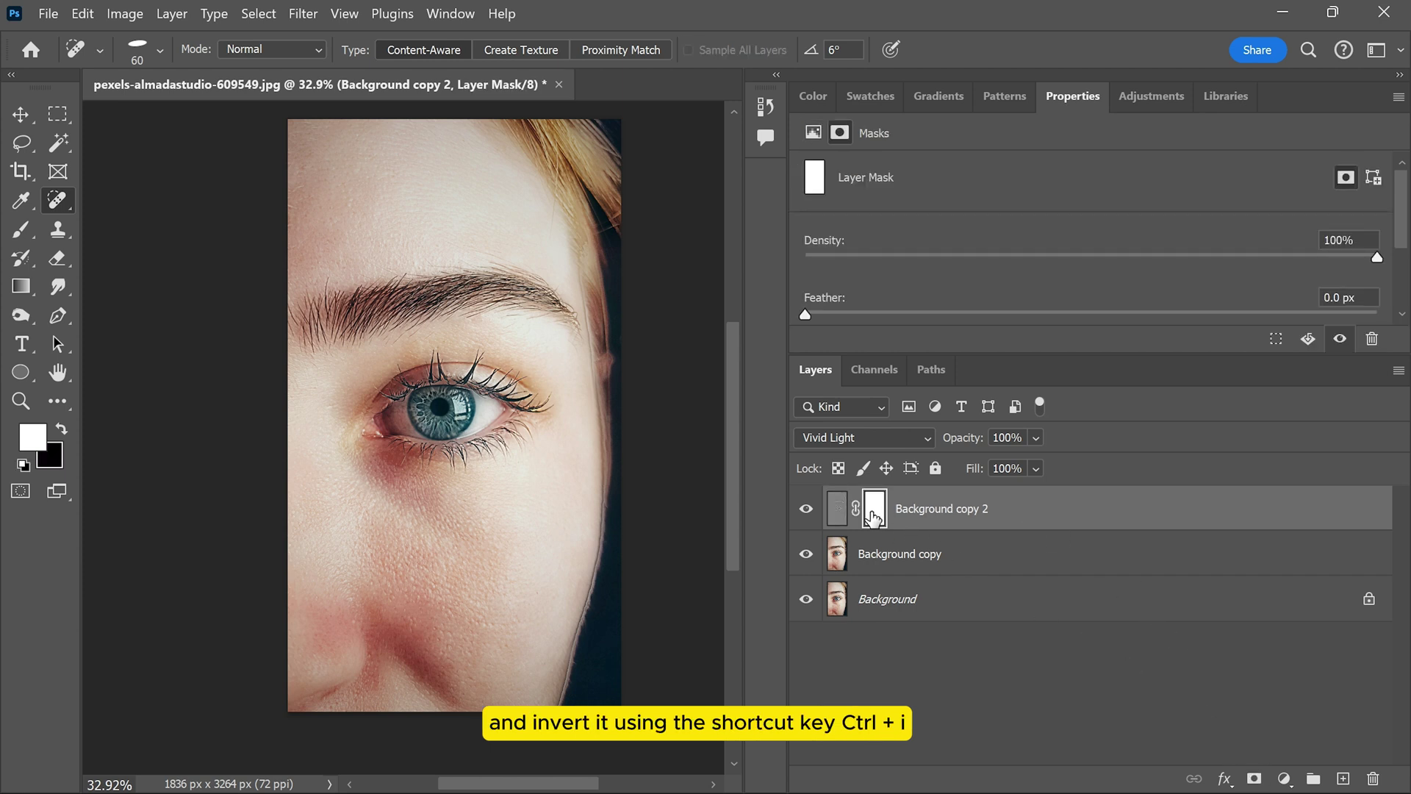
key(ctrl+i)
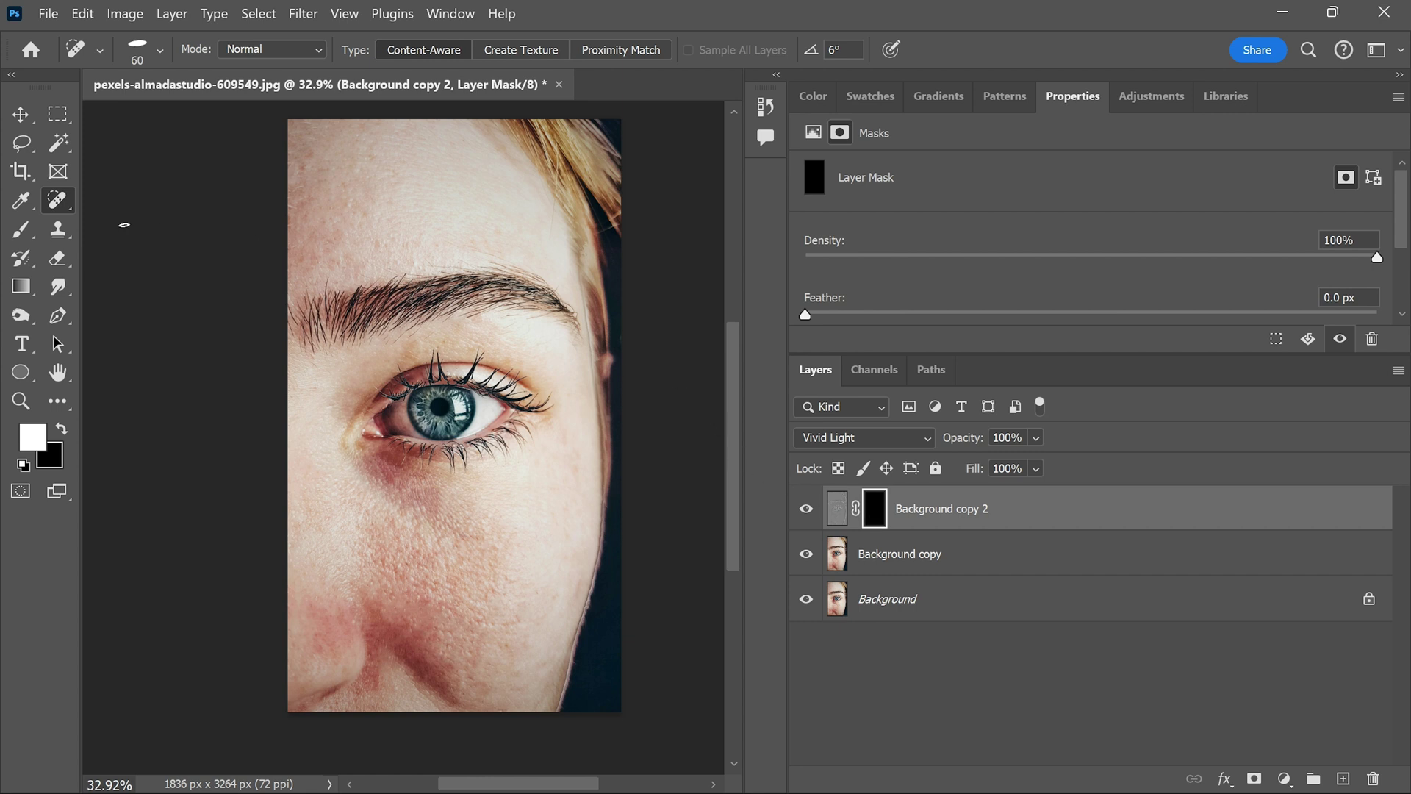
click(36, 224)
- Select the white Brush Tool at 70% flow and set the mask feather to 0.9 px
click(36, 224)
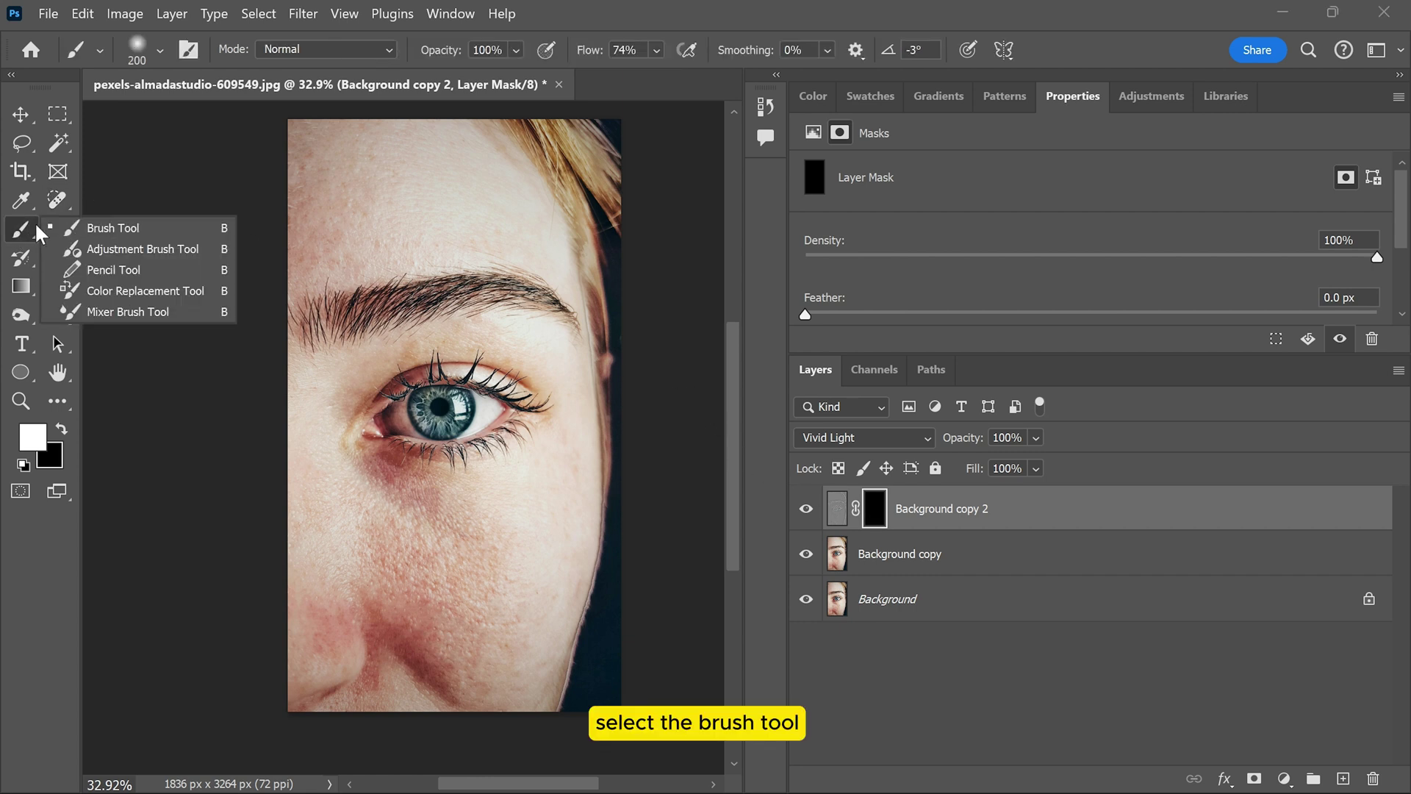
click(99, 228)
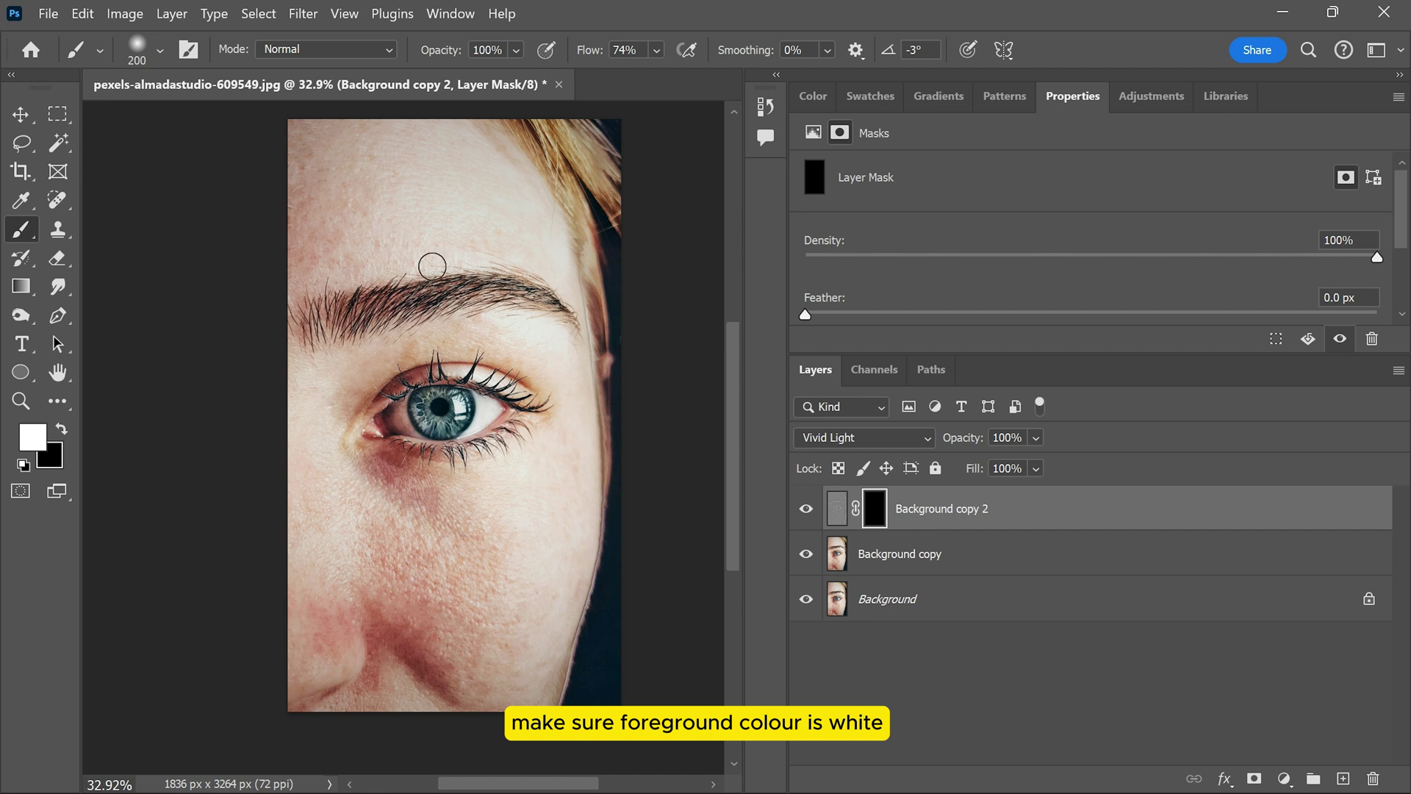
alt+scroll(468, 336, up, 1)
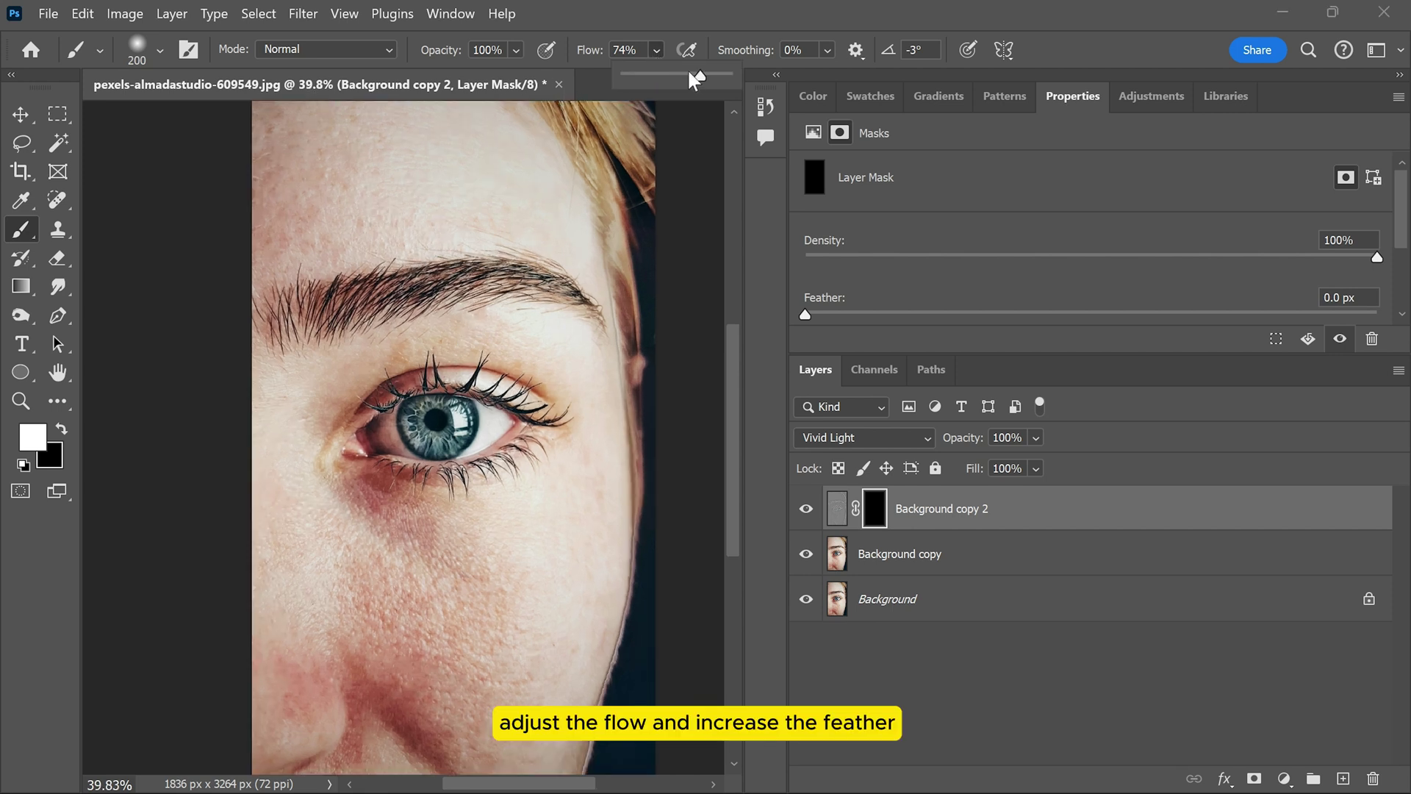
drag(697, 77, 696, 75)
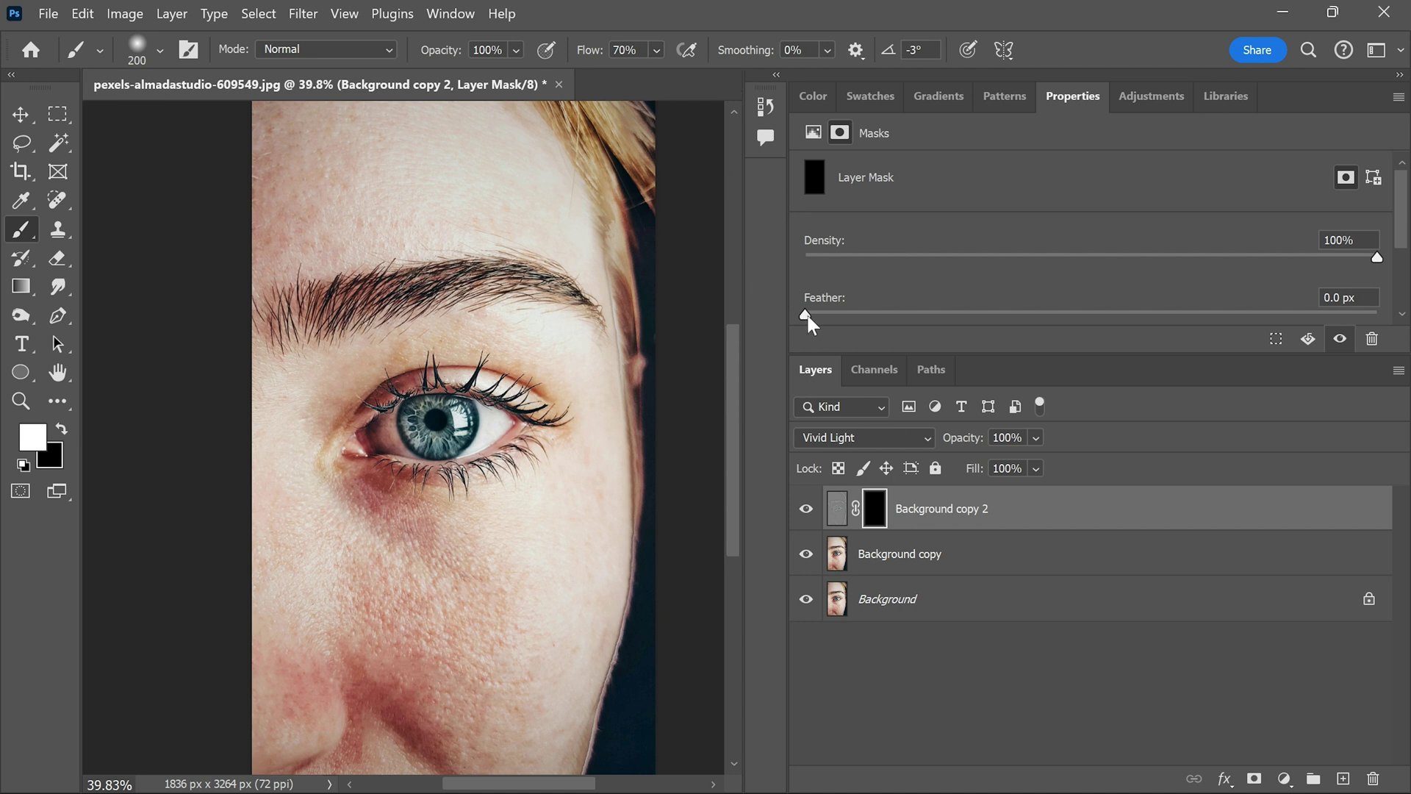
drag(806, 315, 815, 316)
scroll(457, 621, up, 2)
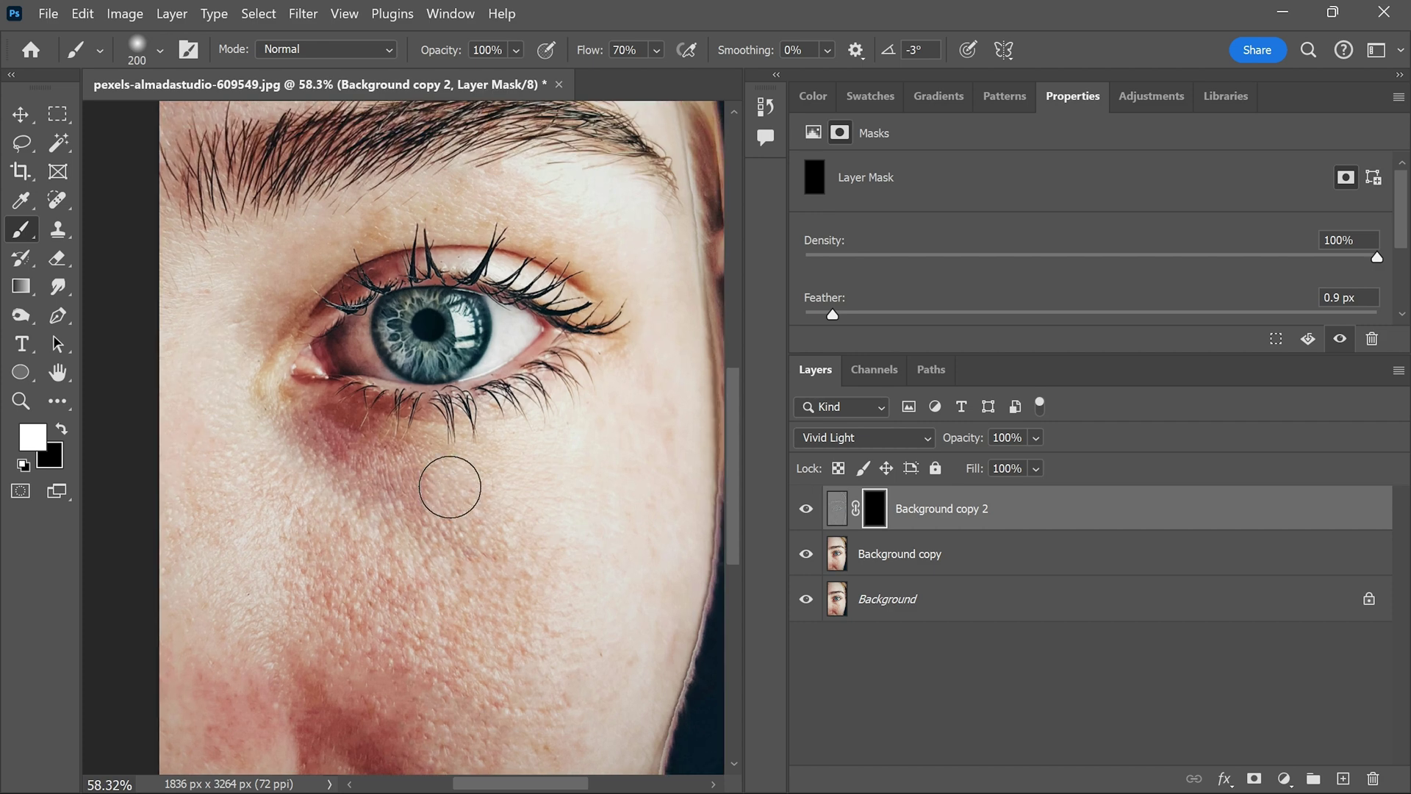
- Paint smoothing onto the cheek and red blotches beside the nose through the mask
key(bracketleft)
key(bracketleft)
key(bracketleft)
scroll(474, 618, up, 1)
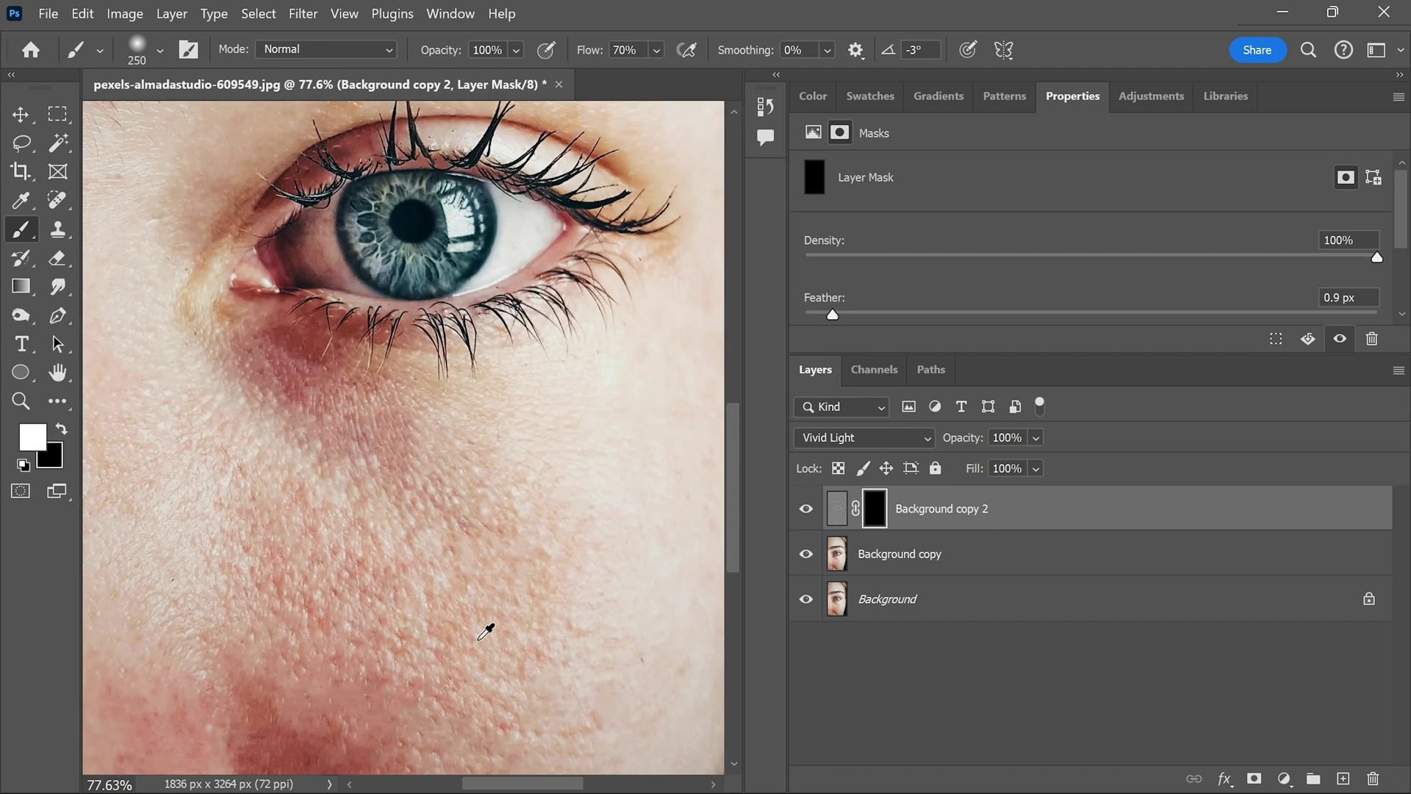
drag(489, 628, 415, 455)
scroll(415, 456, down, 1)
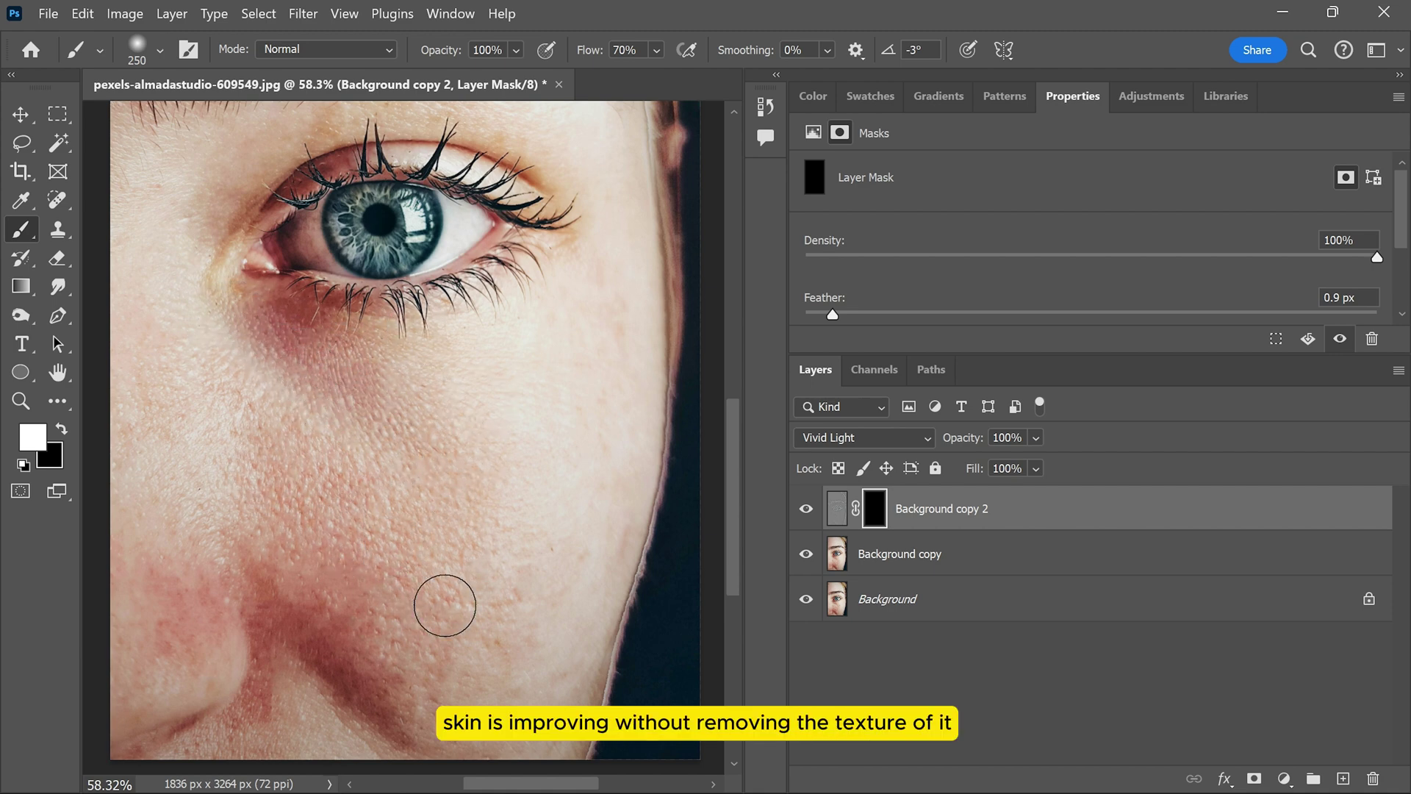
scroll(487, 514, down, 3)
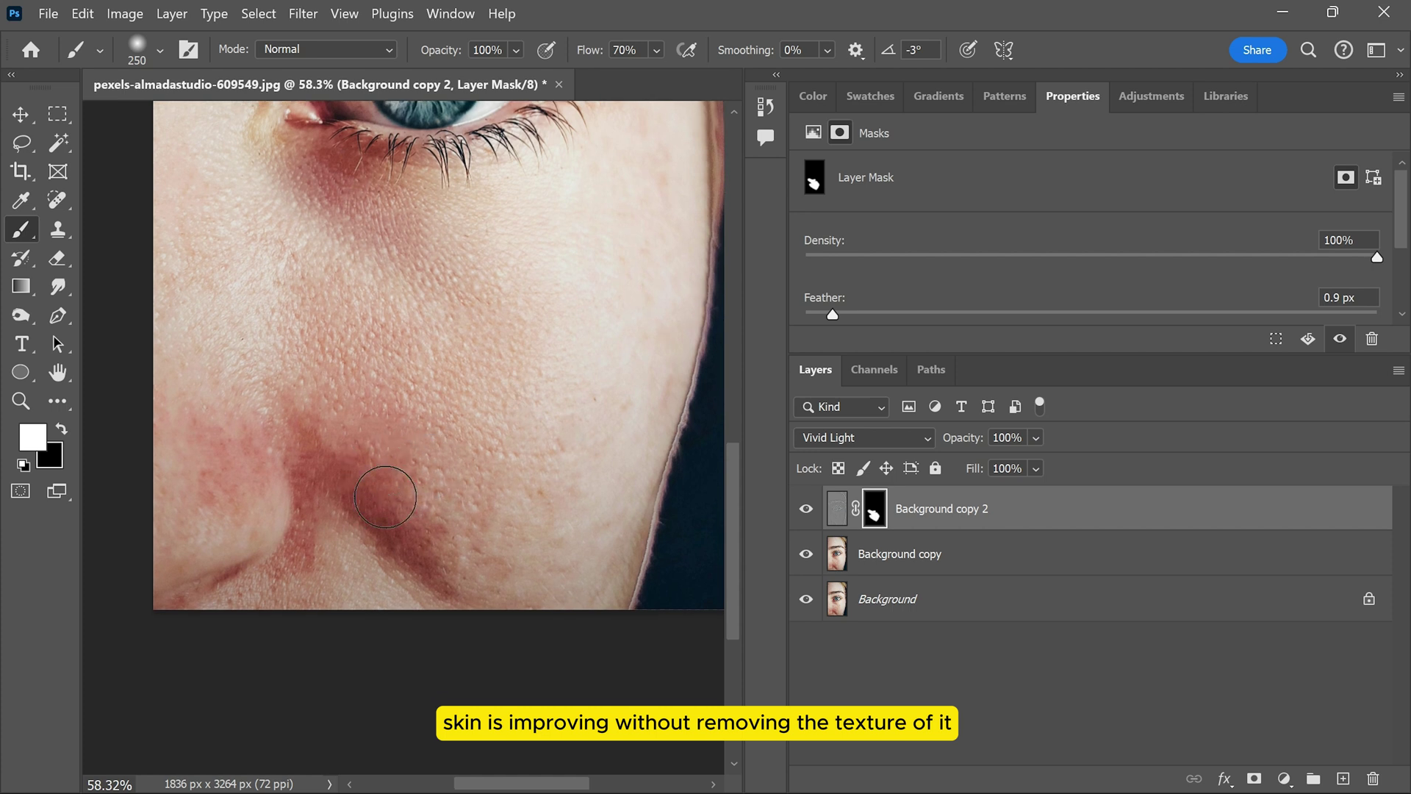
drag(395, 496, 415, 579)
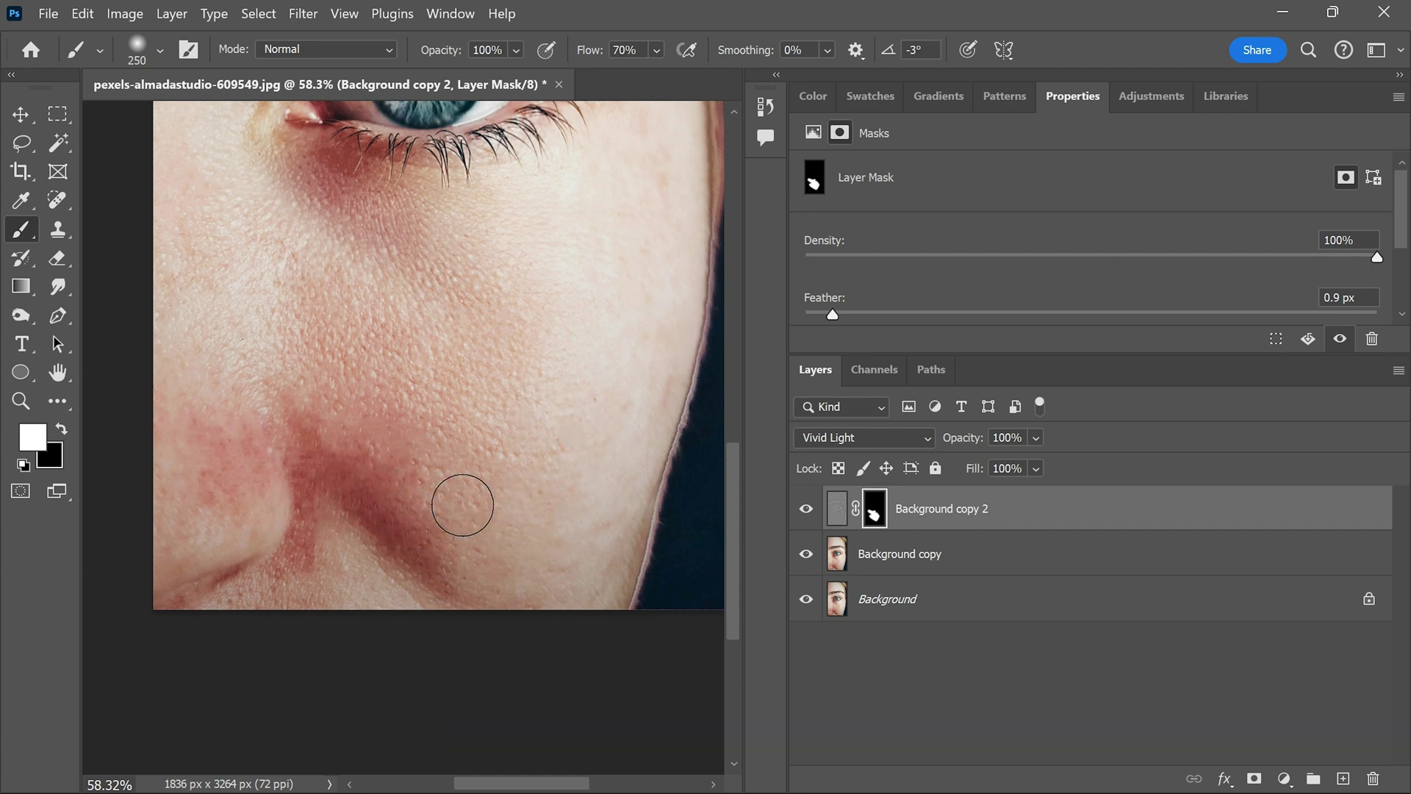
mouse_move(386, 451)
mouse_down()
mouse_move(224, 457)
mouse_move(337, 569)
mouse_up()
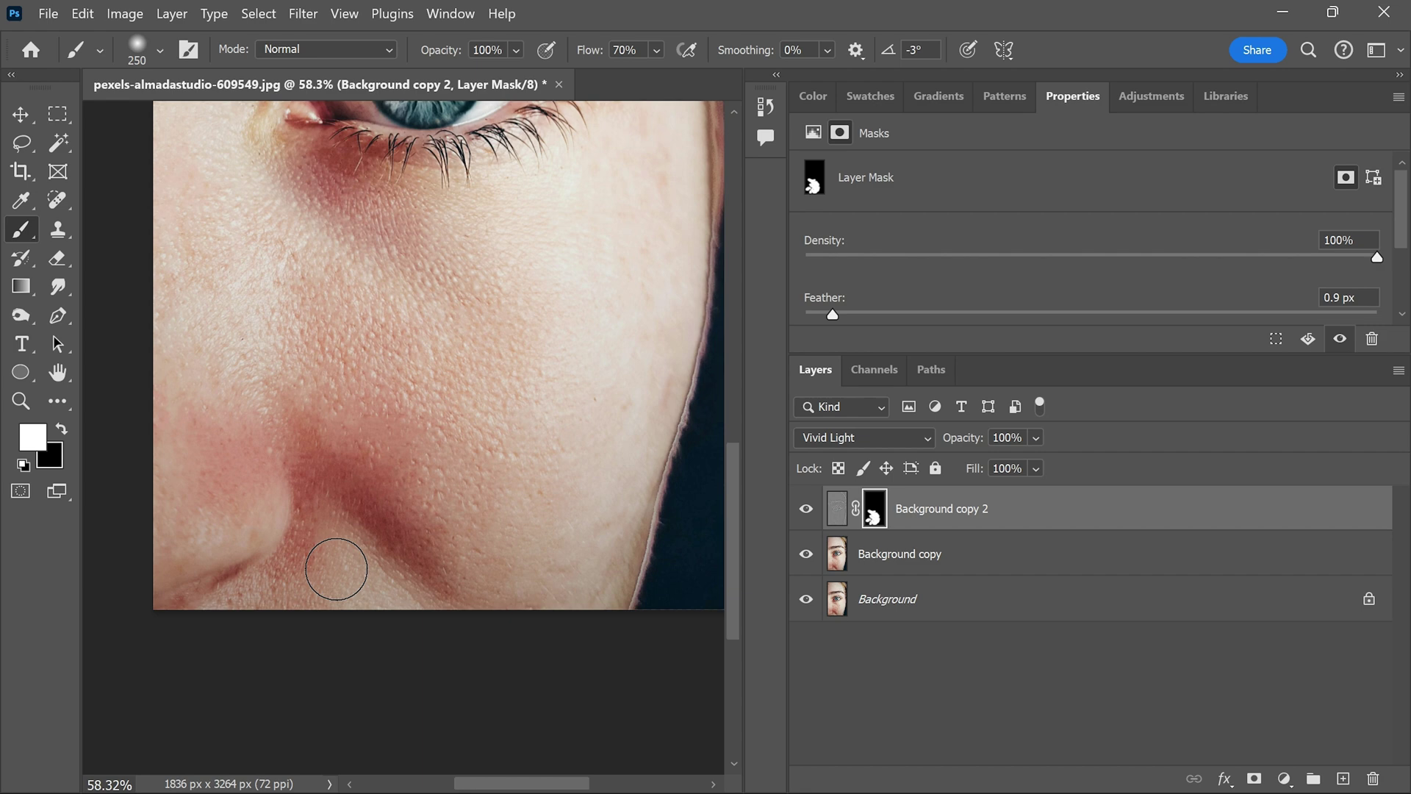
scroll(497, 561, up, 3)
- Paint smoothing over the forehead and upper skin with a larger brush
key(bracketright)
key(bracketright)
scroll(340, 495, up, 1)
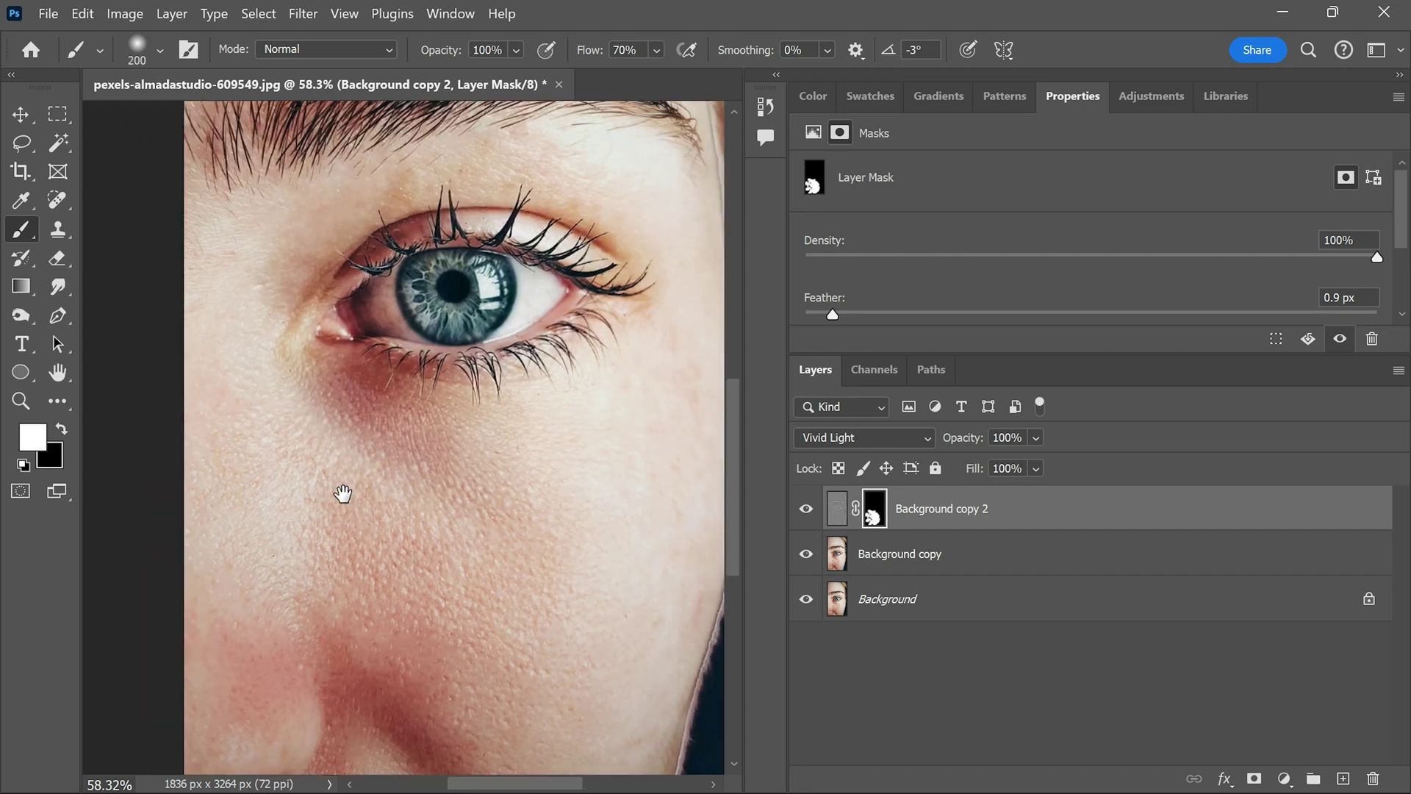
scroll(209, 340, up, 2)
scroll(210, 340, up, 2)
drag(447, 356, 571, 430)
scroll(571, 430, up, 3)
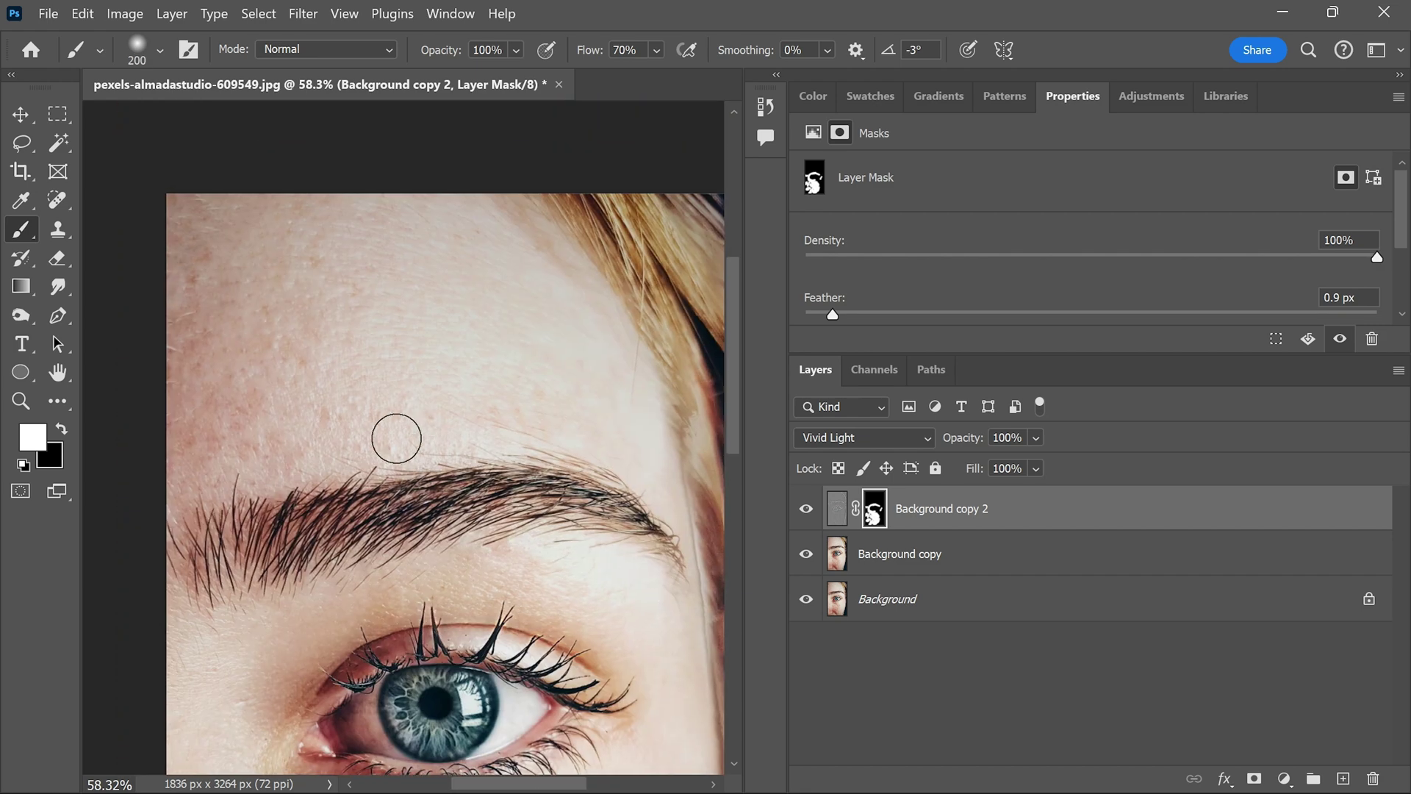
drag(541, 253, 517, 327)
scroll(517, 328, down, 5)
scroll(506, 367, up, 4)
scroll(507, 367, down, 3)
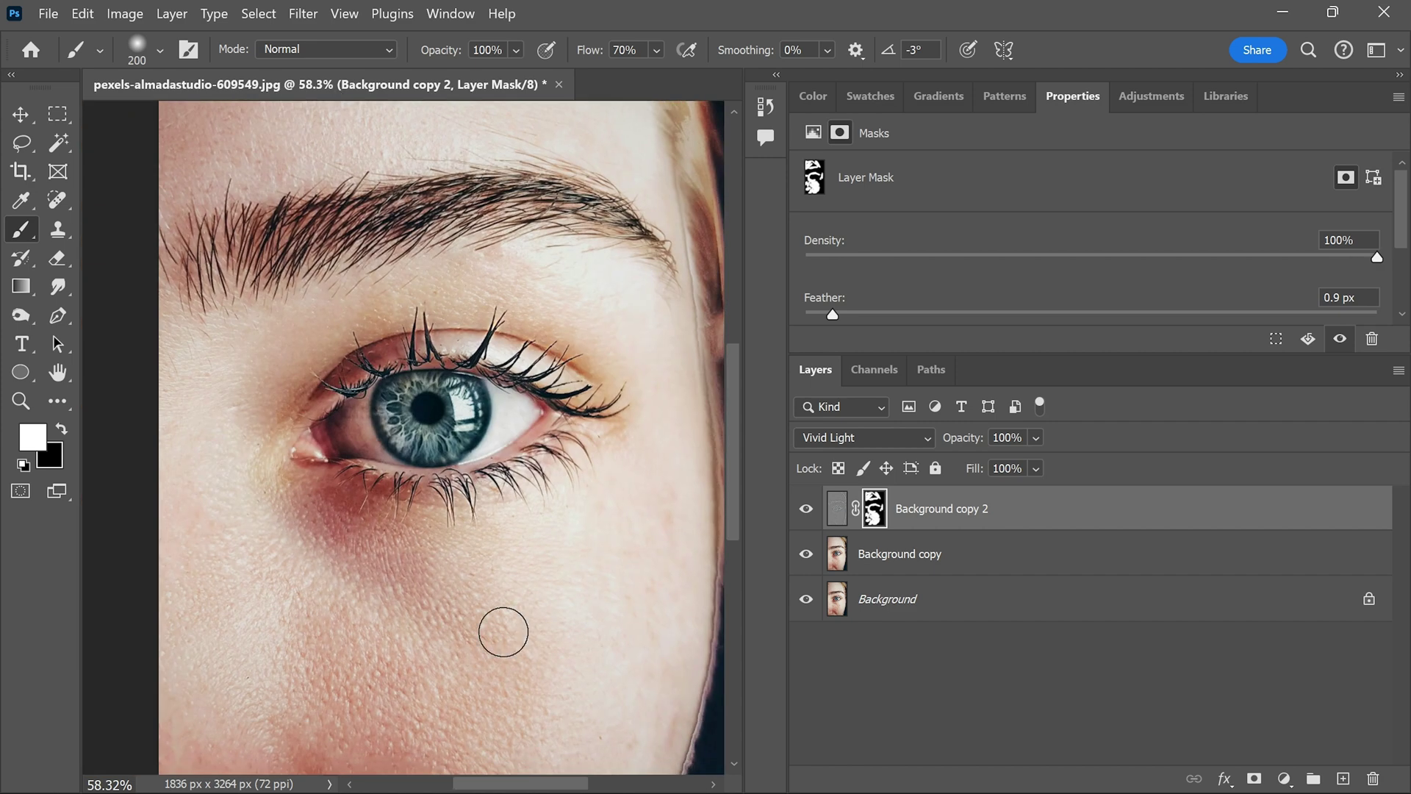
scroll(593, 647, down, 4)
scroll(425, 410, down, 3)
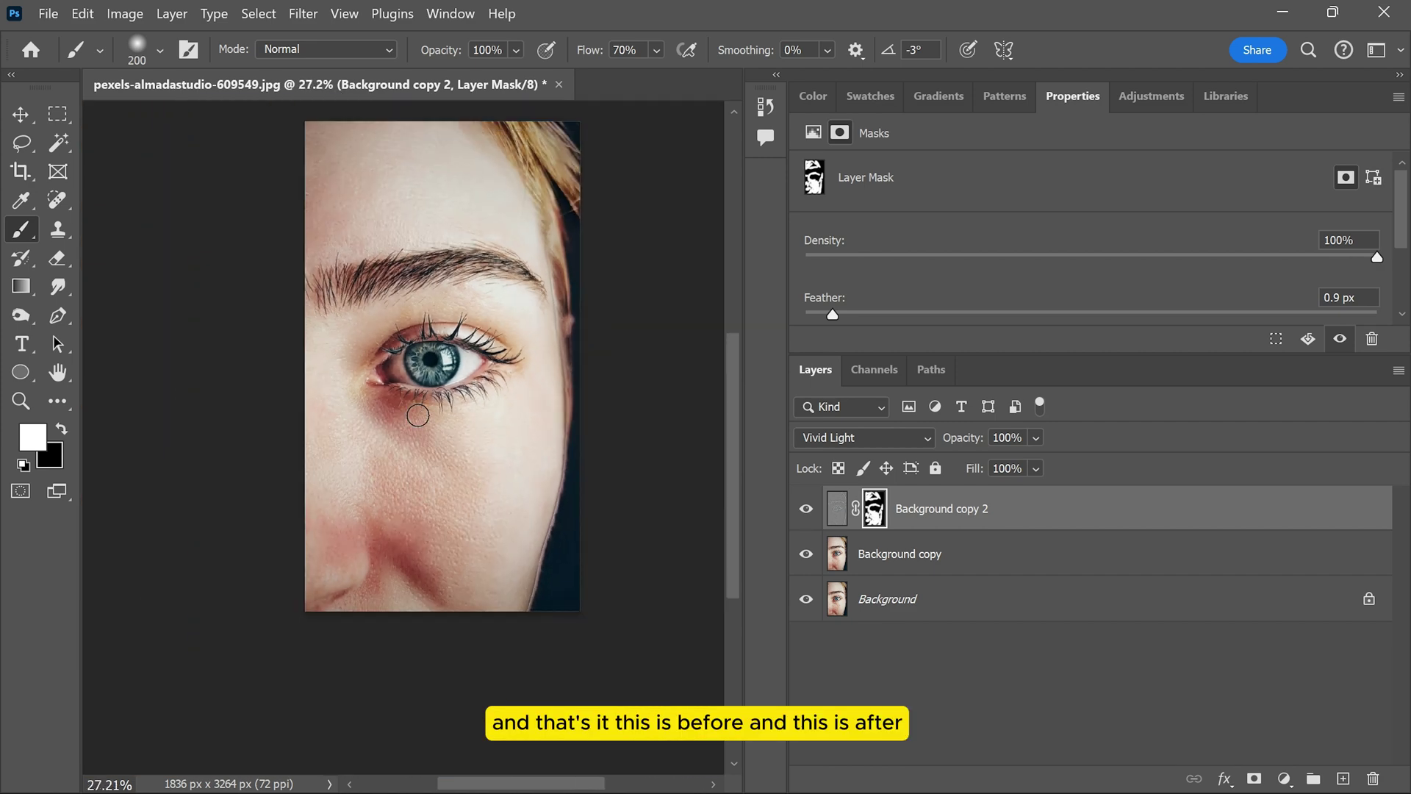
scroll(340, 346, up, 2)
scroll(209, 405, down, 2)
key(v)
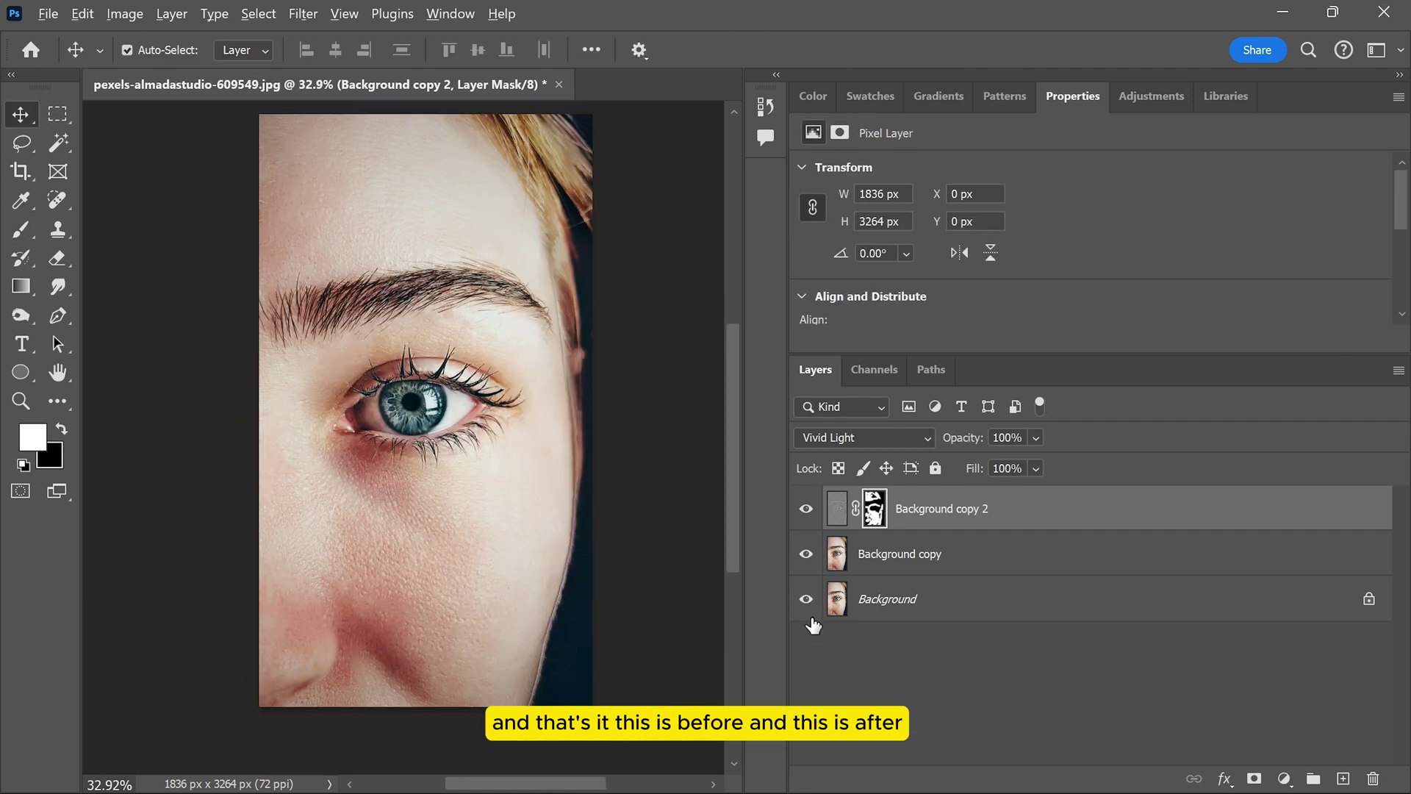
alt+click(807, 599)
alt+click(806, 598)
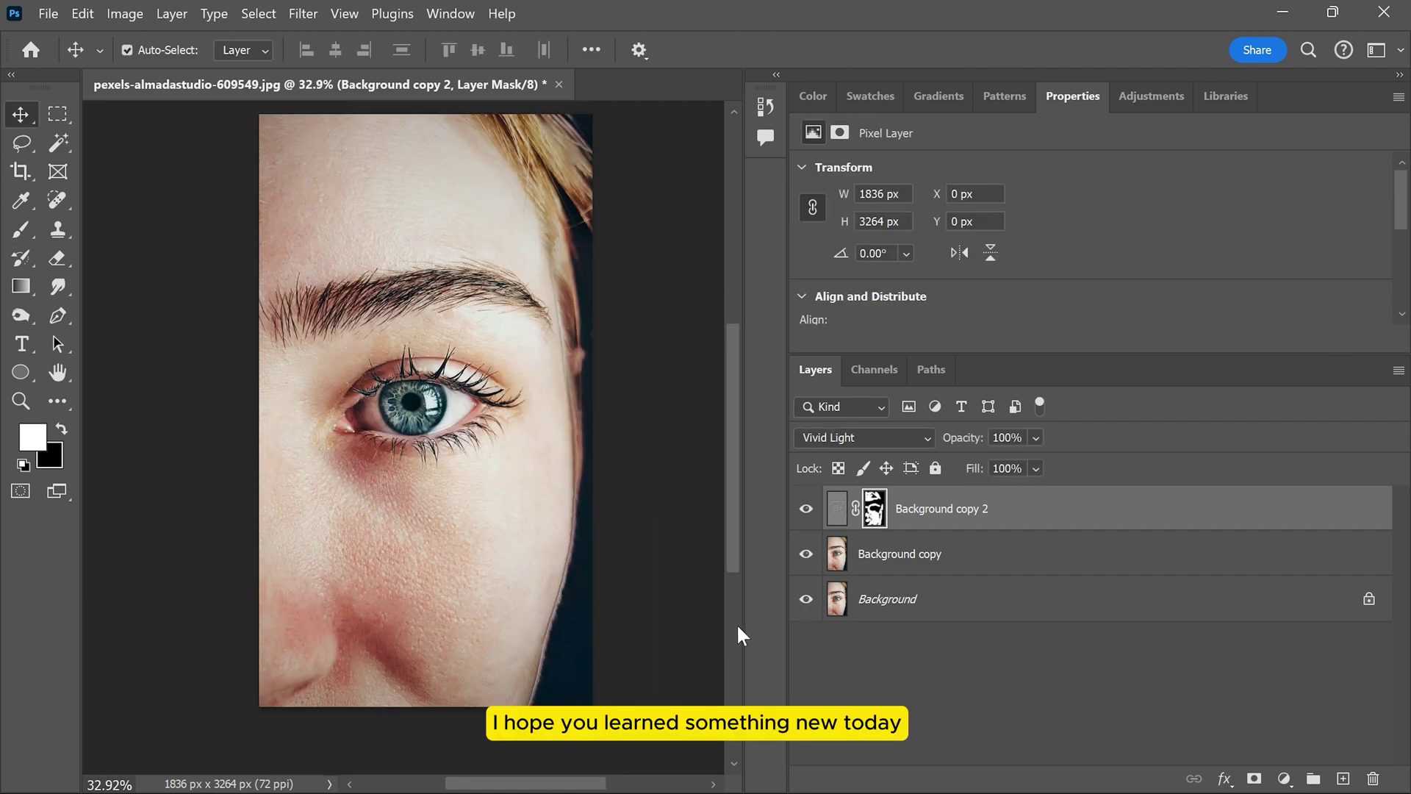